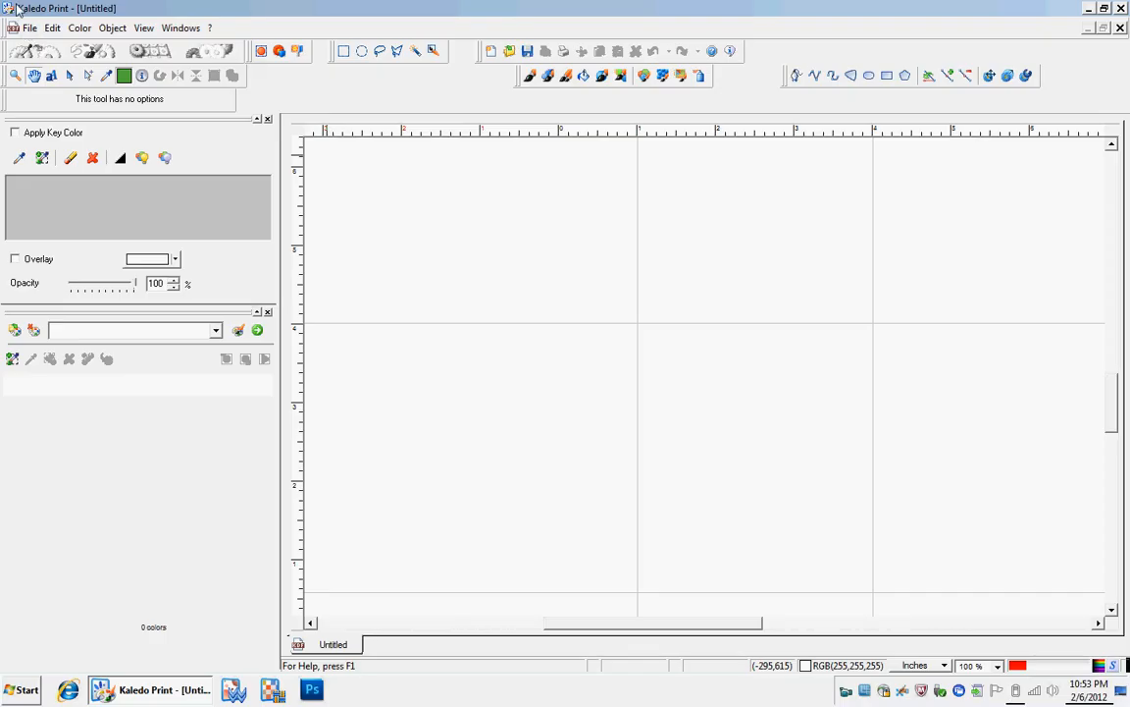
Create three new blank documents.
left_click(30, 27)
left_click(39, 46)
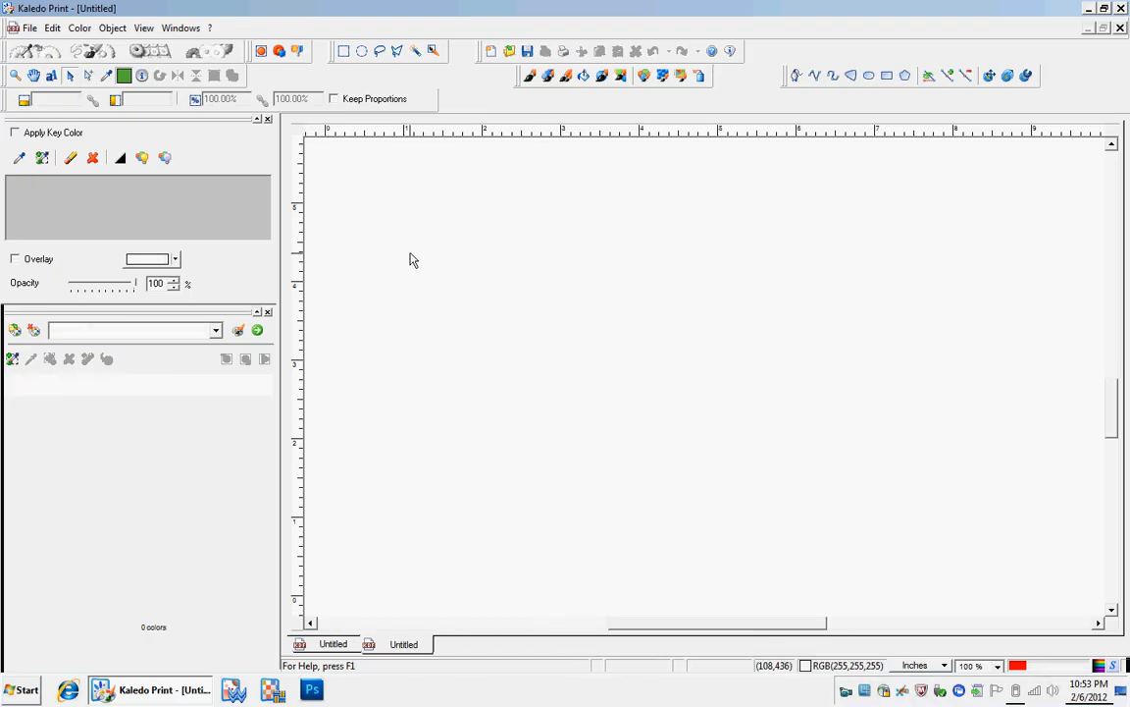
key("ctrl+n")
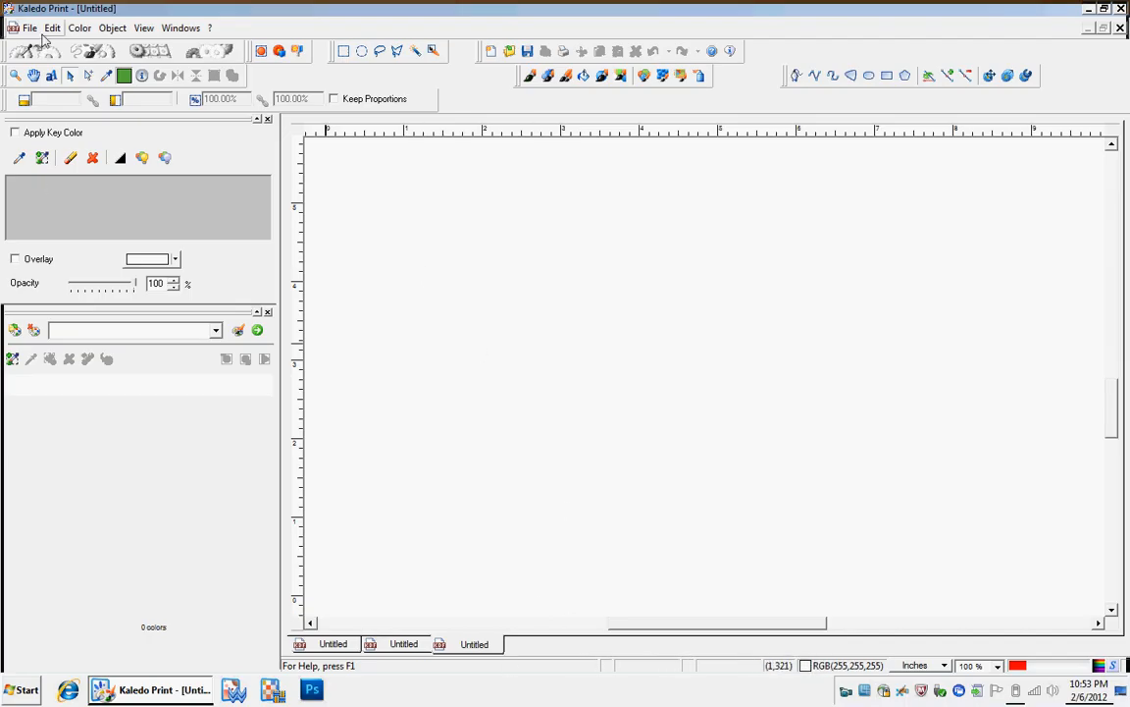
left_click(492, 52)
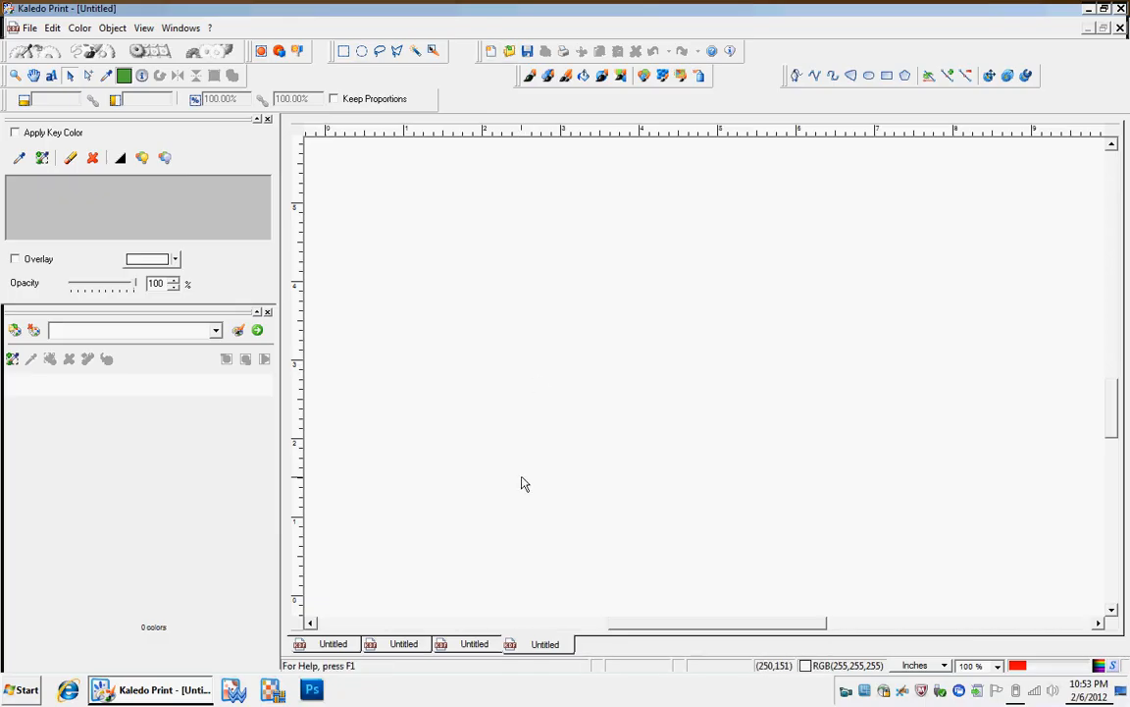
Close the three extra blank documents, leaving only the original untitled document open.
left_click(1120, 28)
left_click(1119, 27)
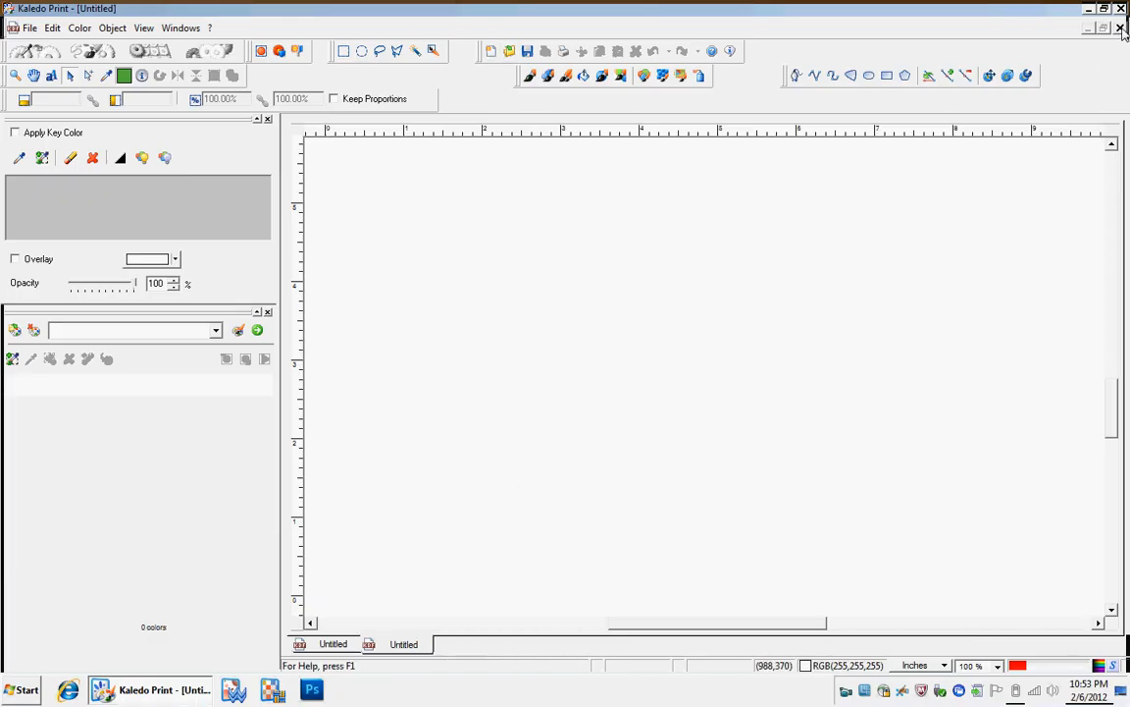
left_click(1120, 27)
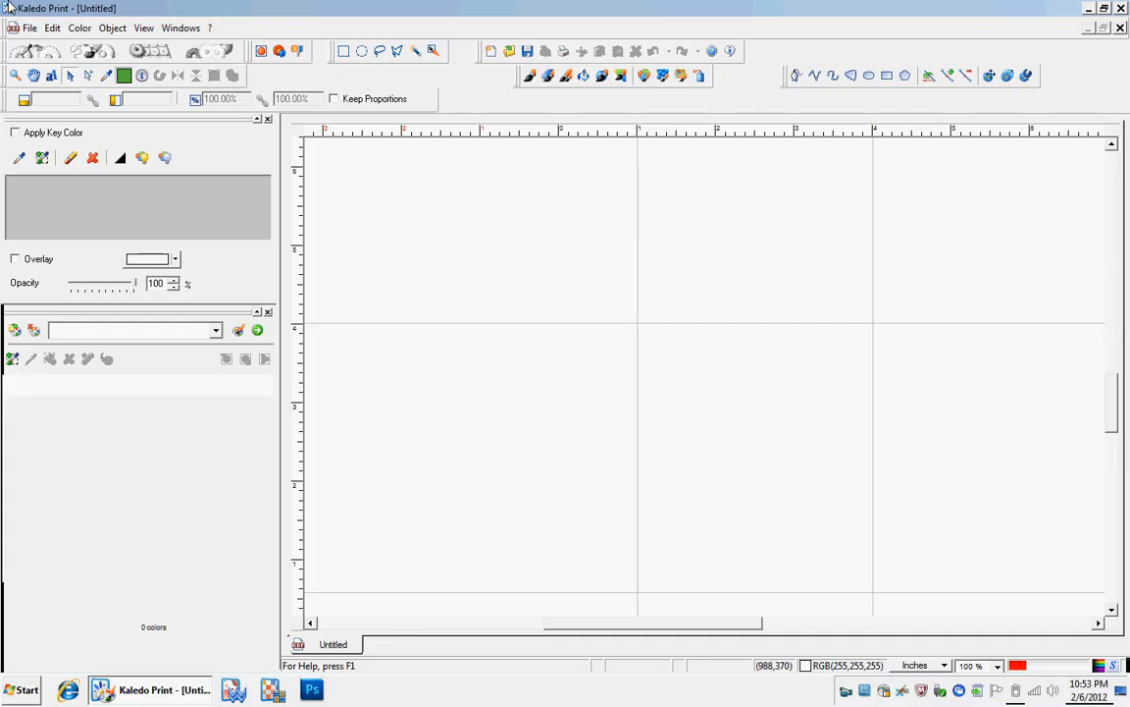
Delete all guidelines from the untitled document.
left_click(154, 30)
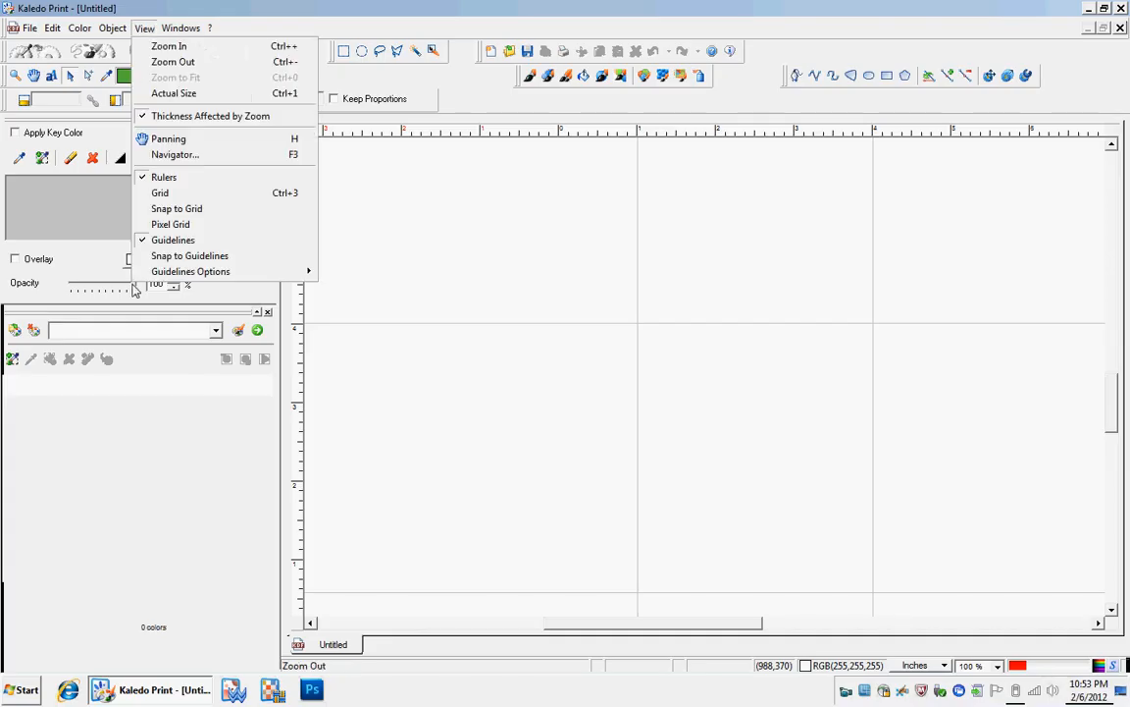
mouse_move(235, 272)
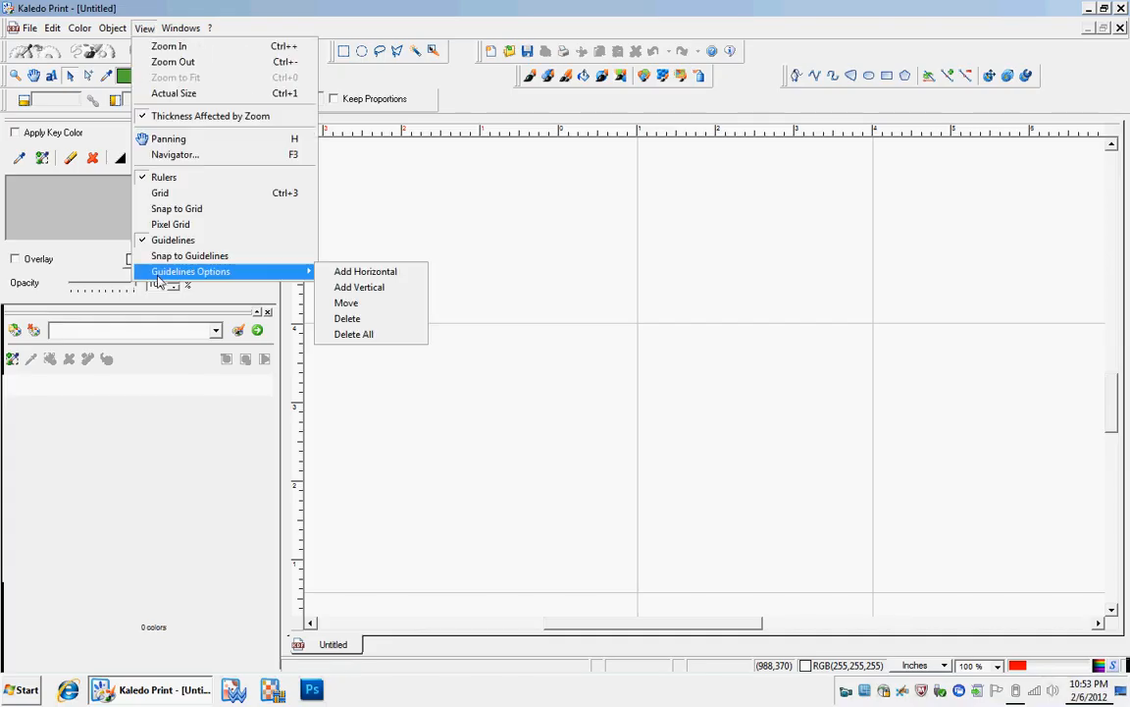
left_click(359, 335)
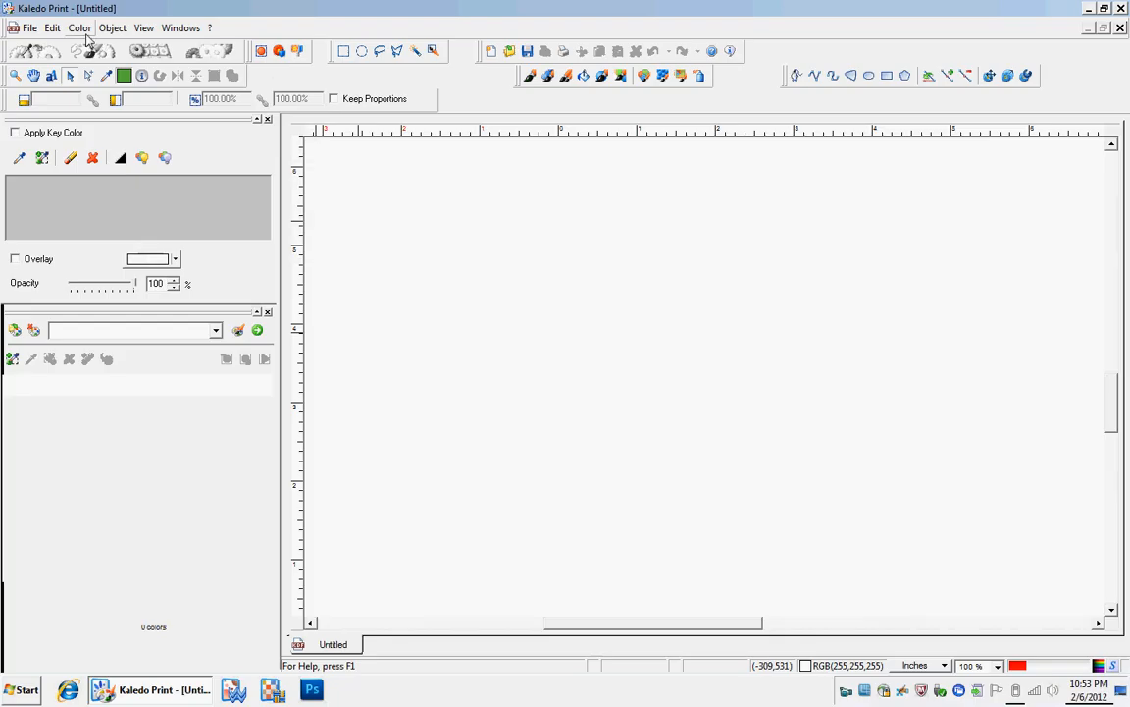
Open the file 5.05 square_kaledo paint.kdf from the Desktop.
left_click(28, 28)
left_click(39, 62)
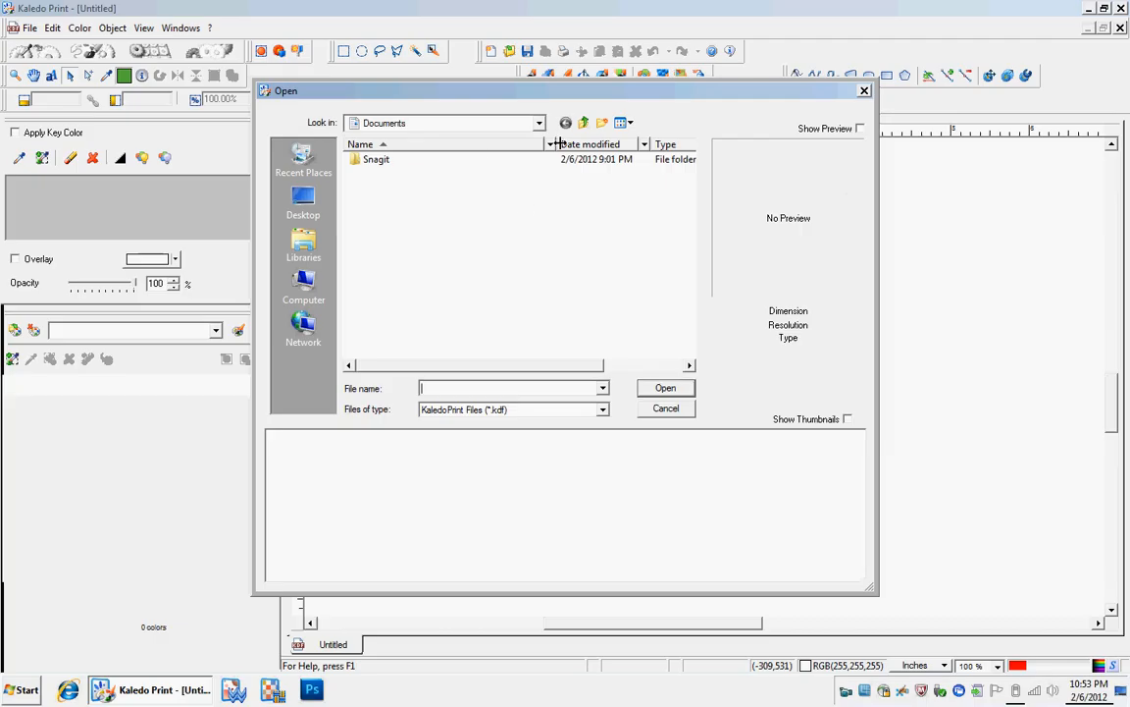
left_click(303, 203)
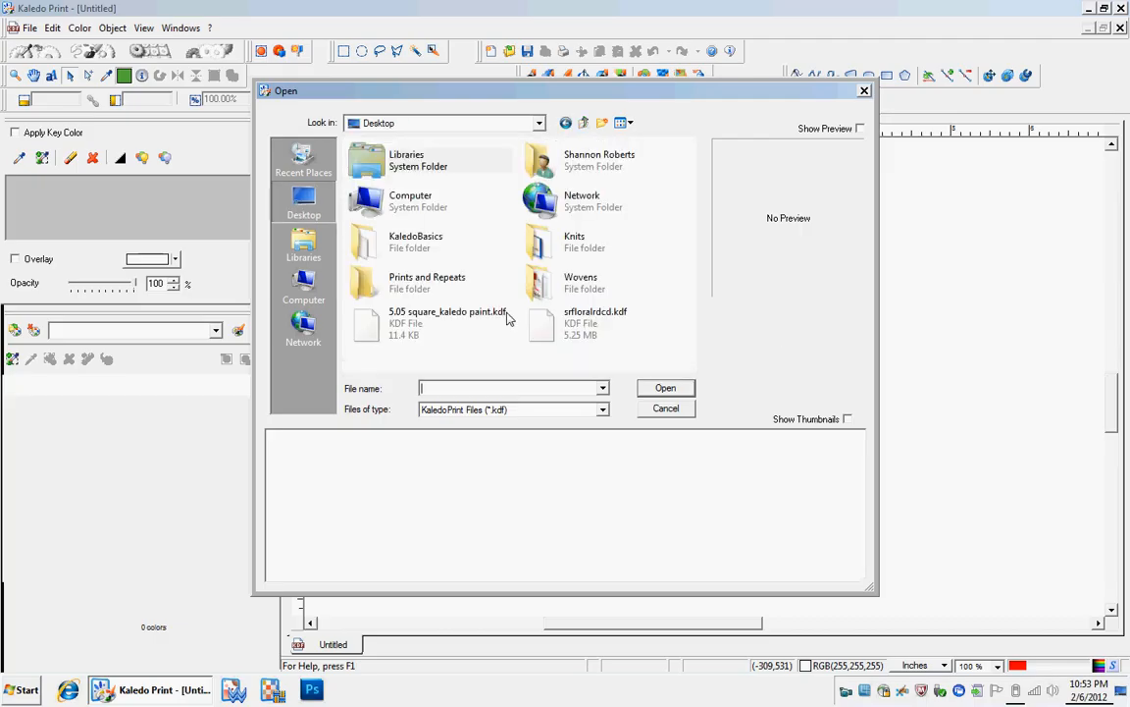
left_click(443, 319)
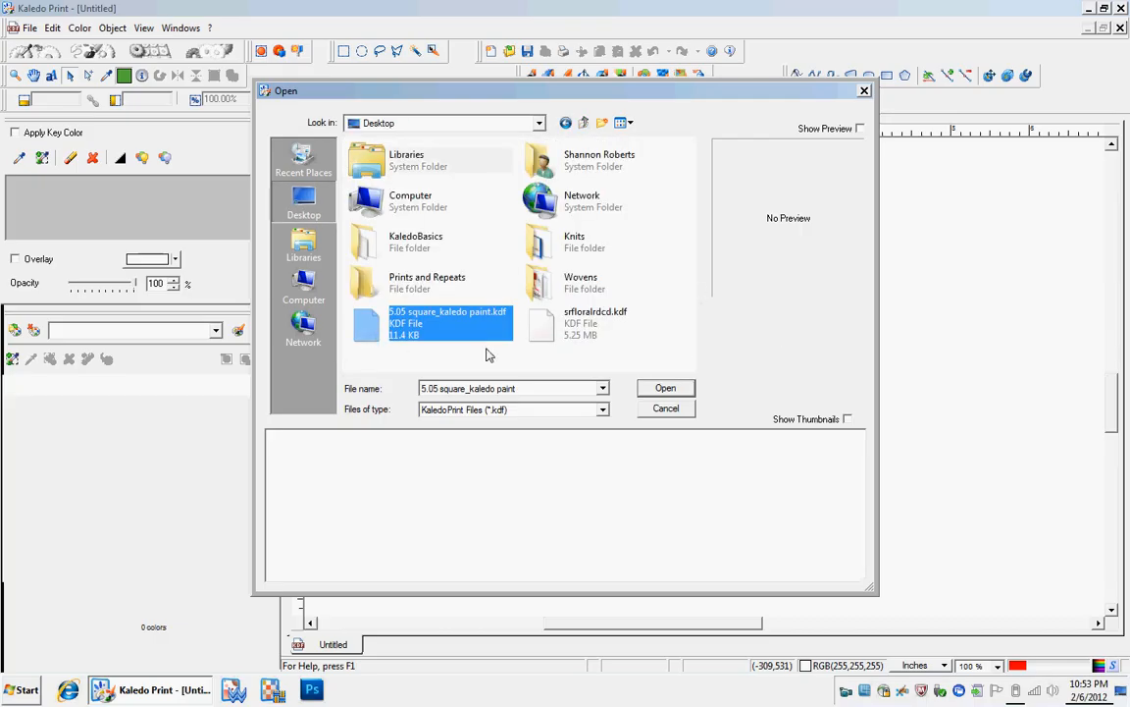
left_click(676, 392)
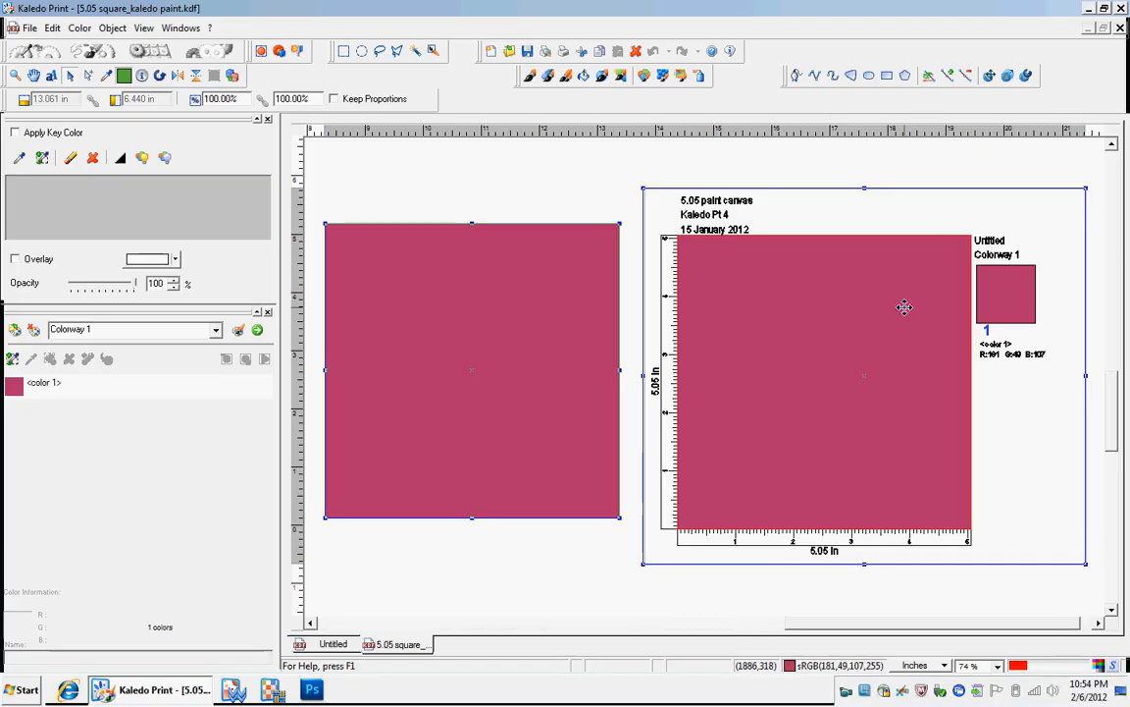
Display the ALLHOL07PALETTES color palette window, enlarge it and place it over the canvas clear of the colorway list.
left_click(238, 333)
left_click_drag(81, 37, 454, 28)
left_click_drag(574, 246, 724, 587)
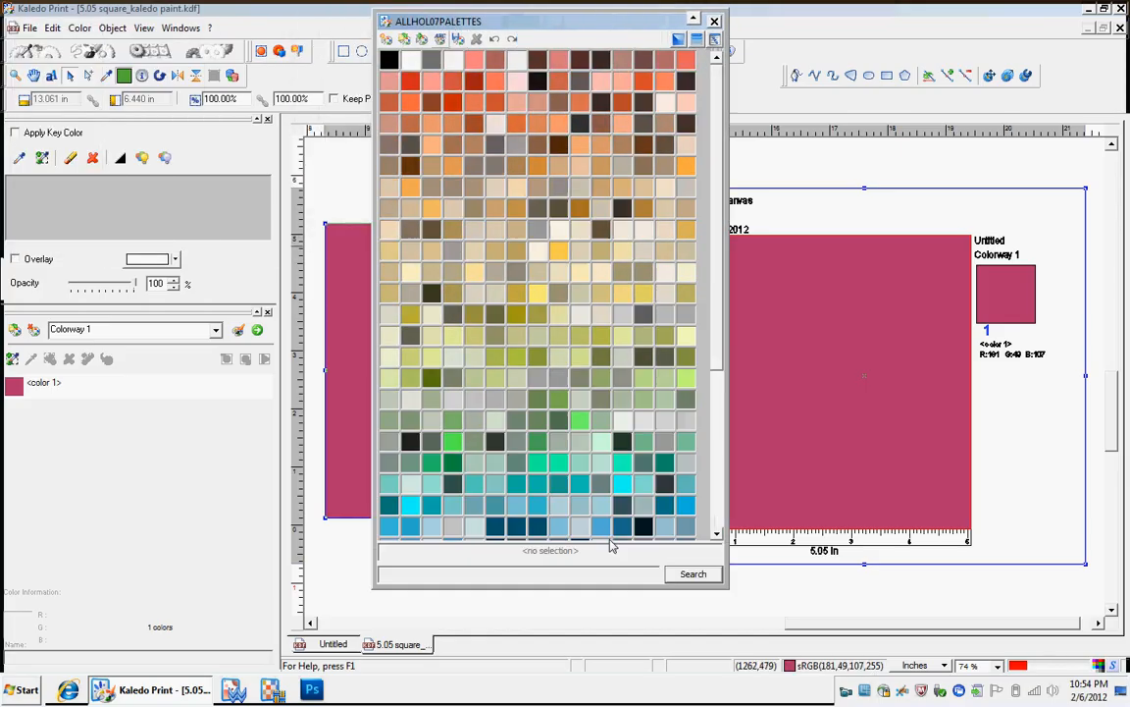
left_click(237, 332)
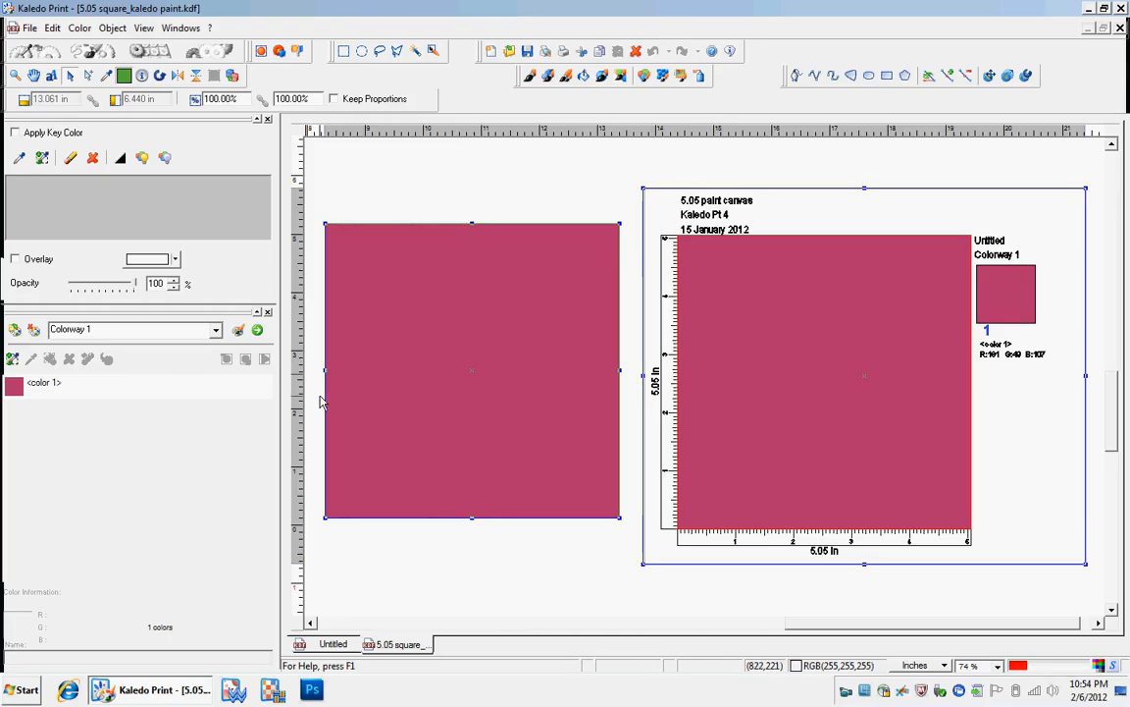
key("space")
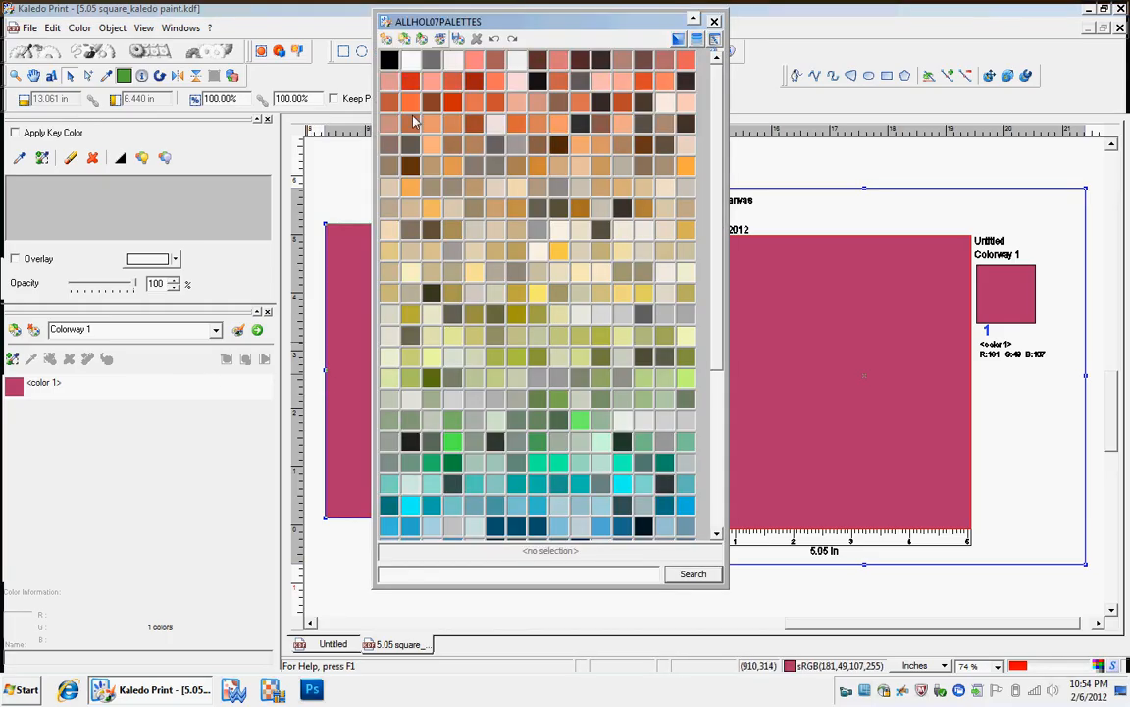
left_click_drag(551, 23, 593, 20)
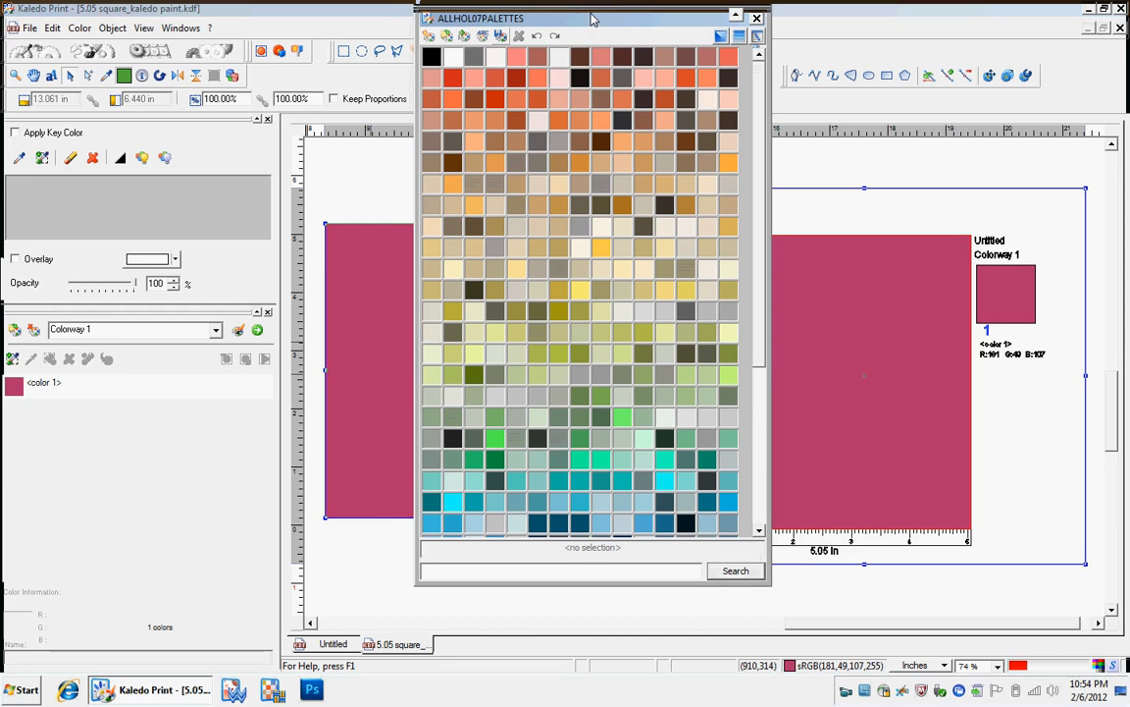
Add DEEPER GREEN, peacock green and exotic orange from the palette to Colorway 1, and collapse the palette window clear of the artwork.
left_click(519, 315)
left_click_drag(520, 318, 106, 398)
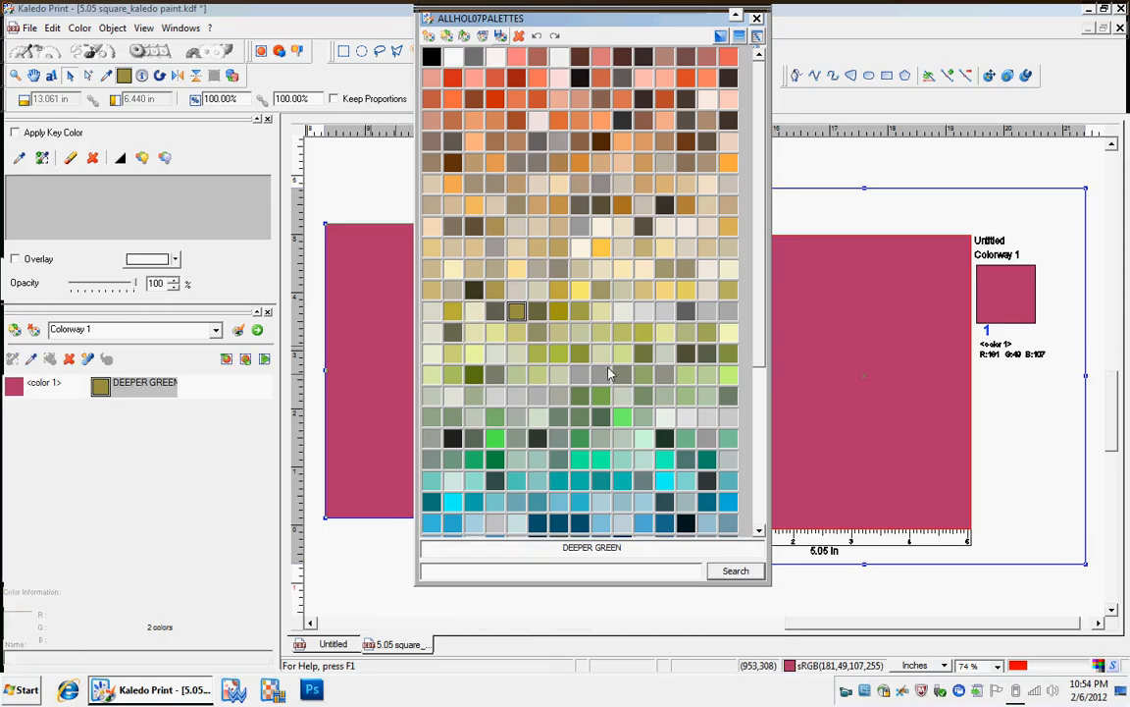
left_click(622, 481)
left_click_drag(623, 485, 242, 396)
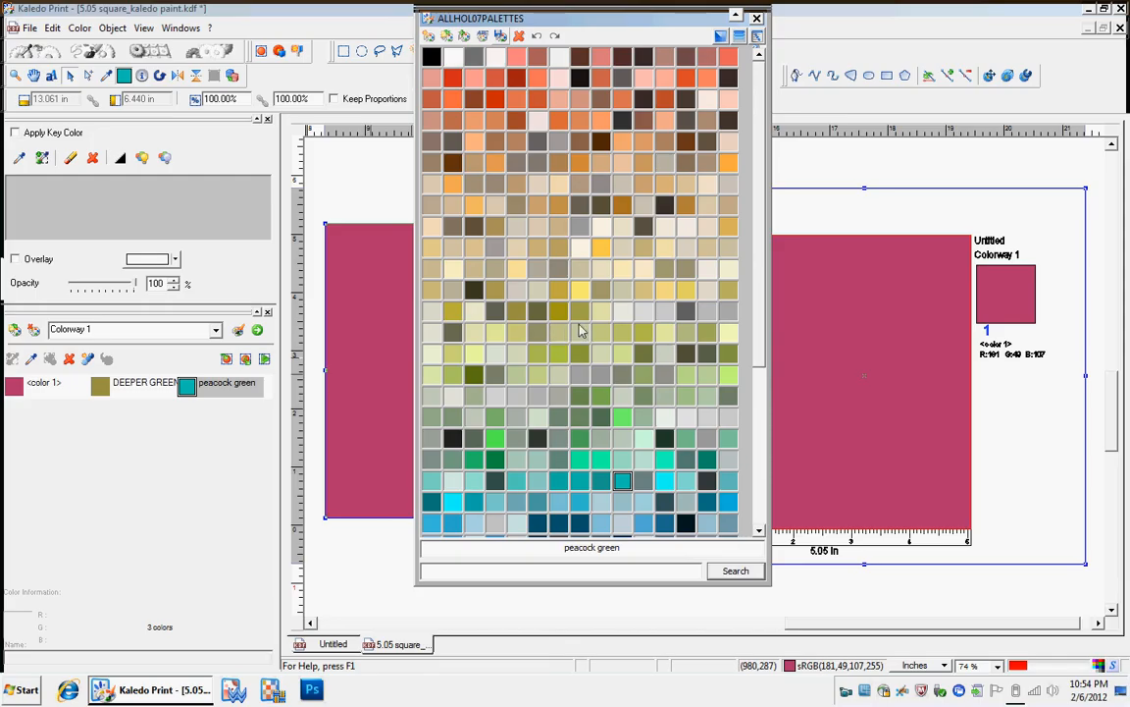
left_click(622, 98)
left_click_drag(595, 142, 270, 393)
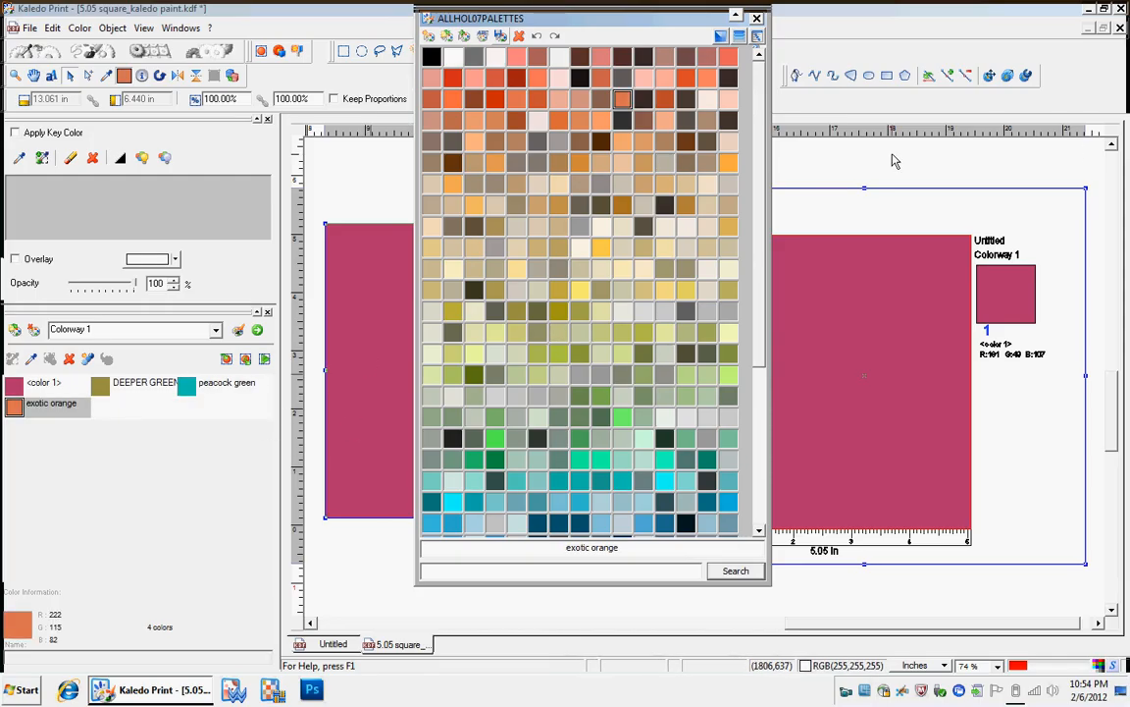
left_click(736, 18)
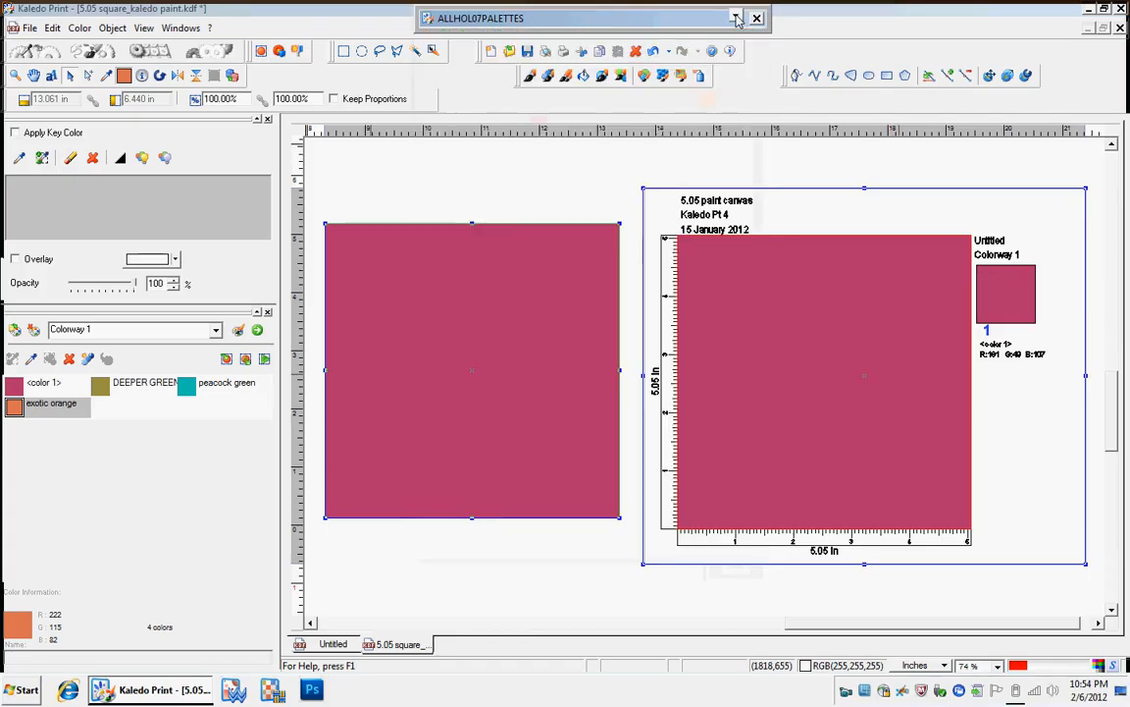
left_click_drag(736, 18, 1056, 112)
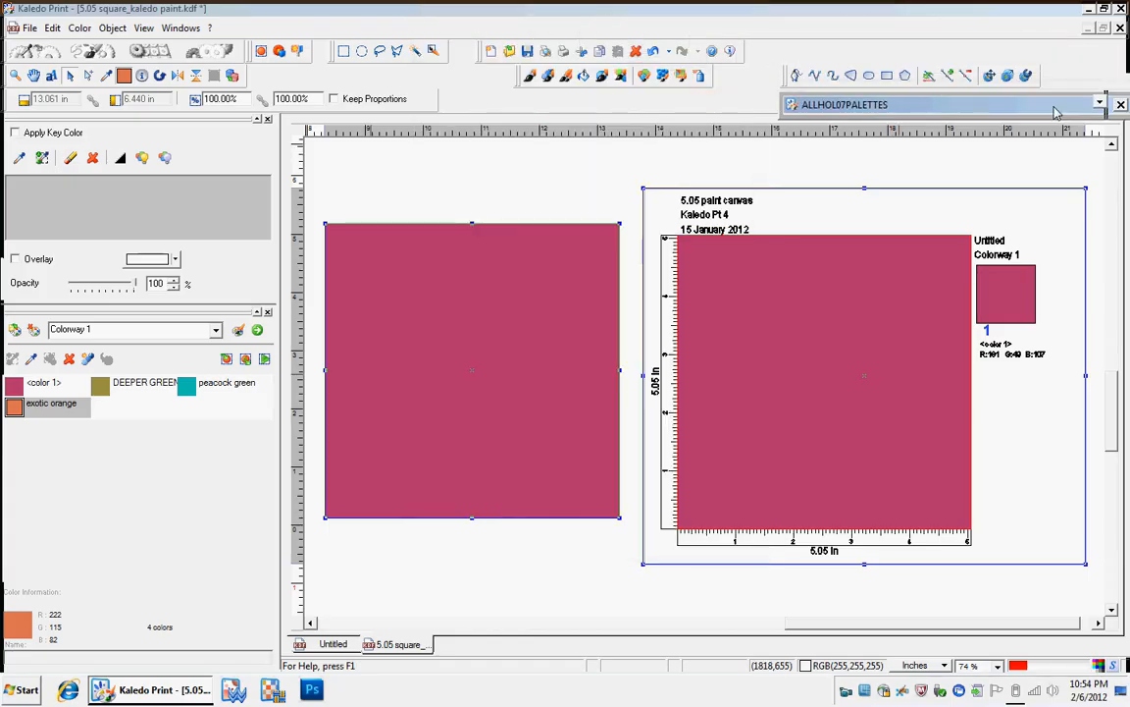
Open the Paint Brush settings and configure the Solid 30 brush with size 17 and scatter 58.
left_click(530, 77)
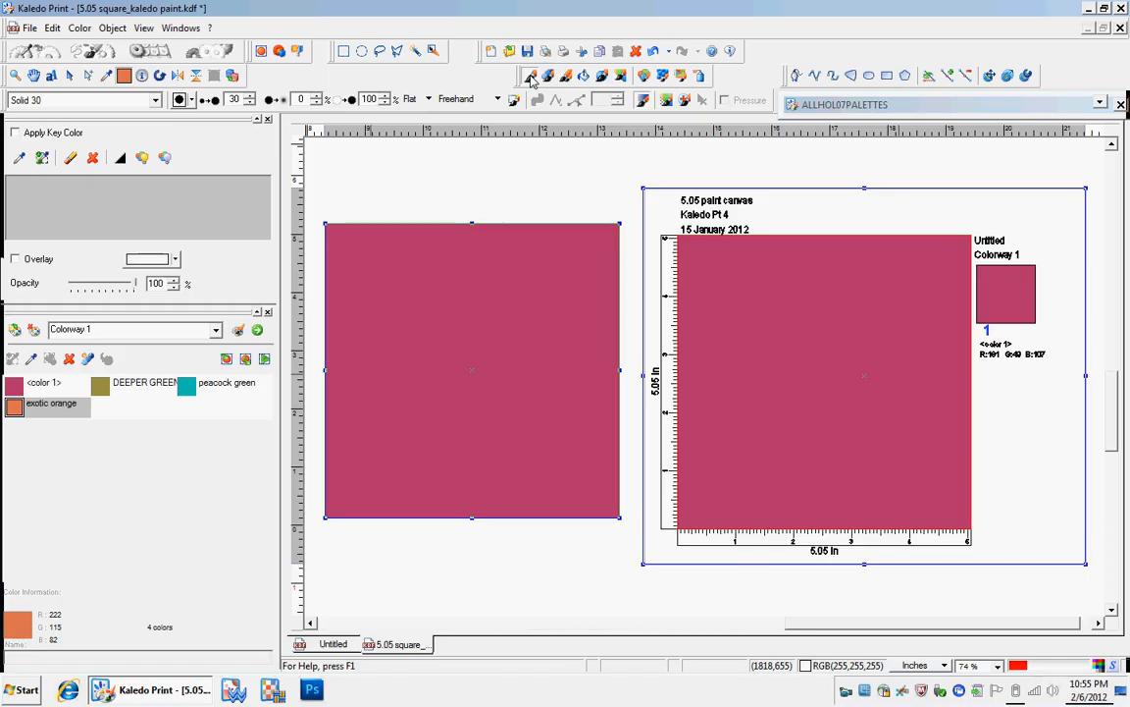
double_click(530, 78)
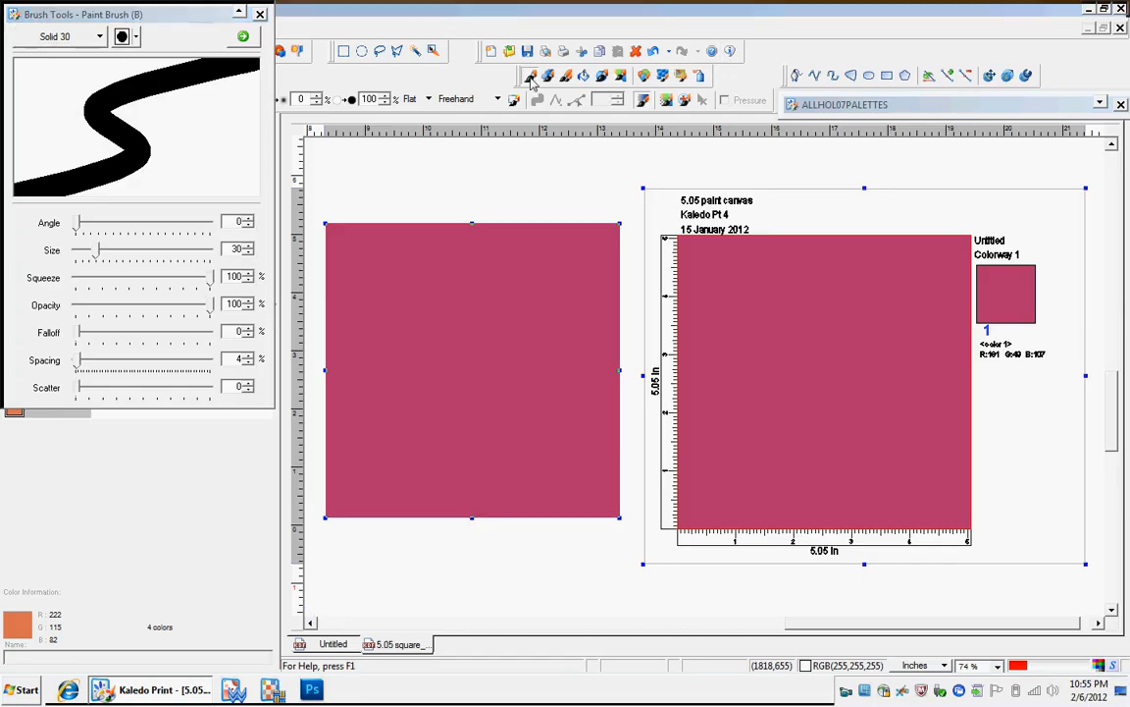
mouse_move(164, 27)
left_mouse_down()
mouse_move(183, 39)
mouse_move(351, 37)
left_mouse_up()
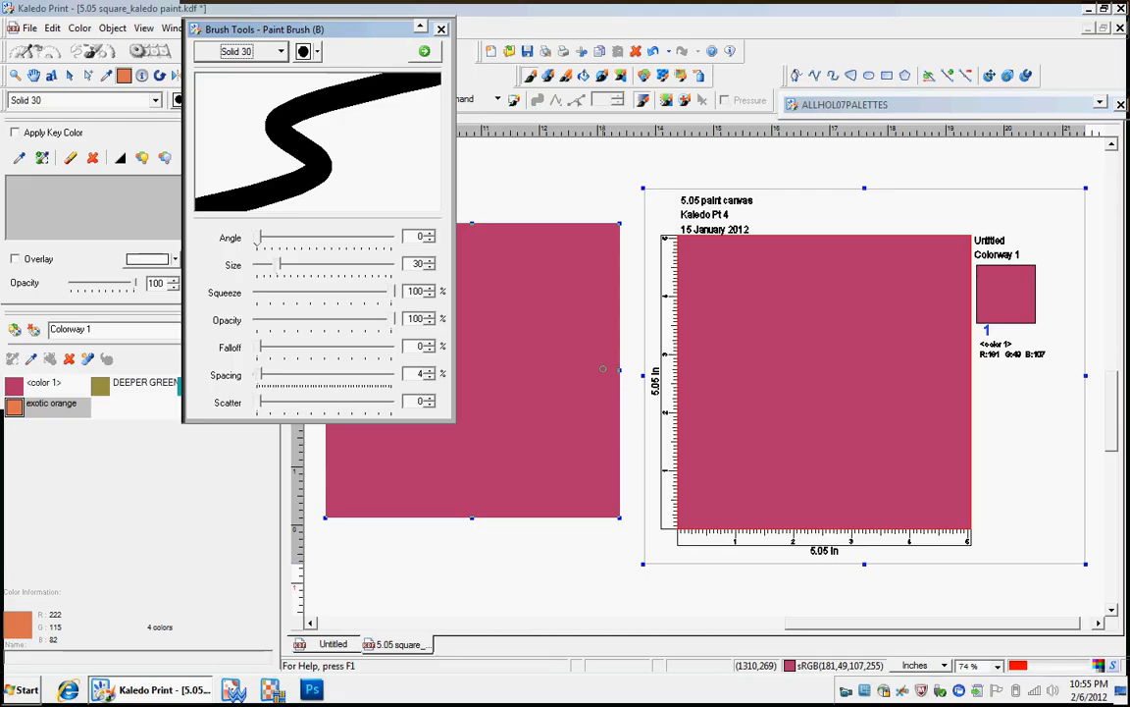
left_click(281, 52)
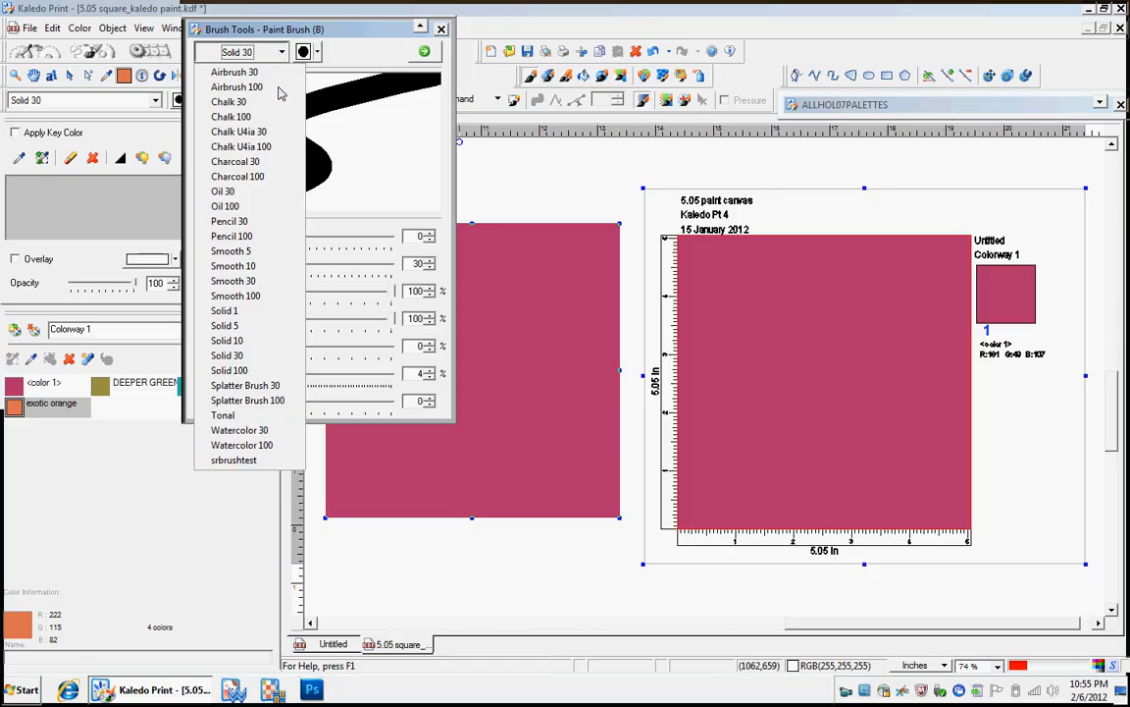
left_click(245, 355)
left_click_drag(280, 265, 271, 270)
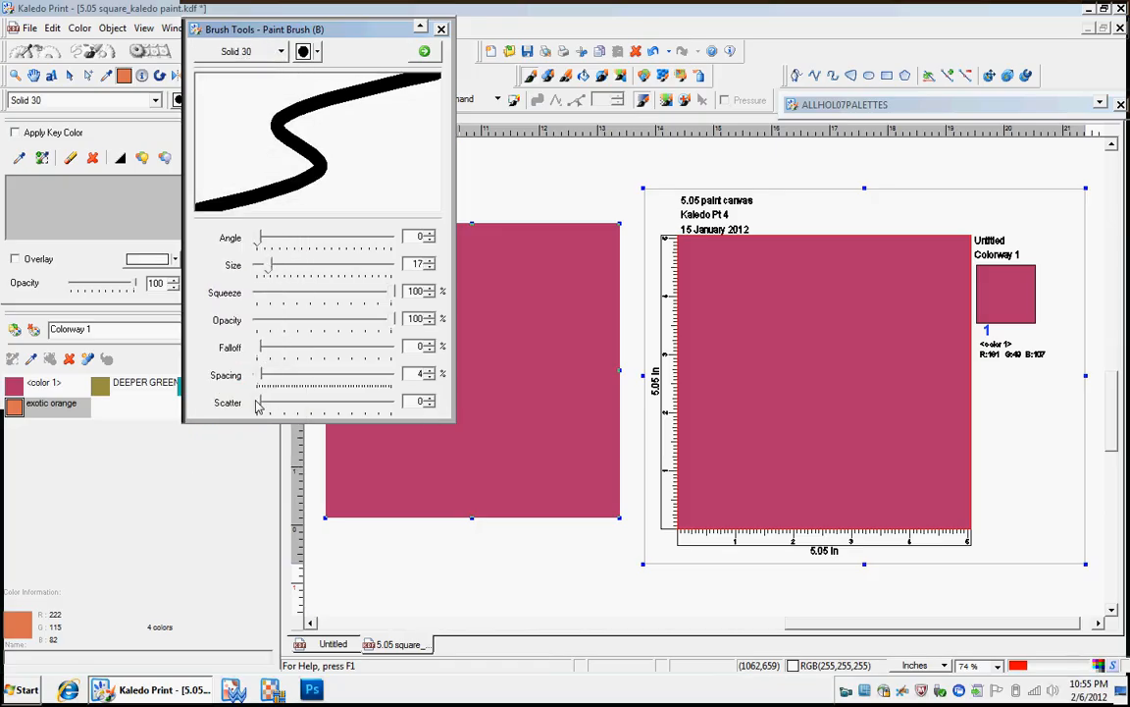
left_click_drag(258, 405, 336, 406)
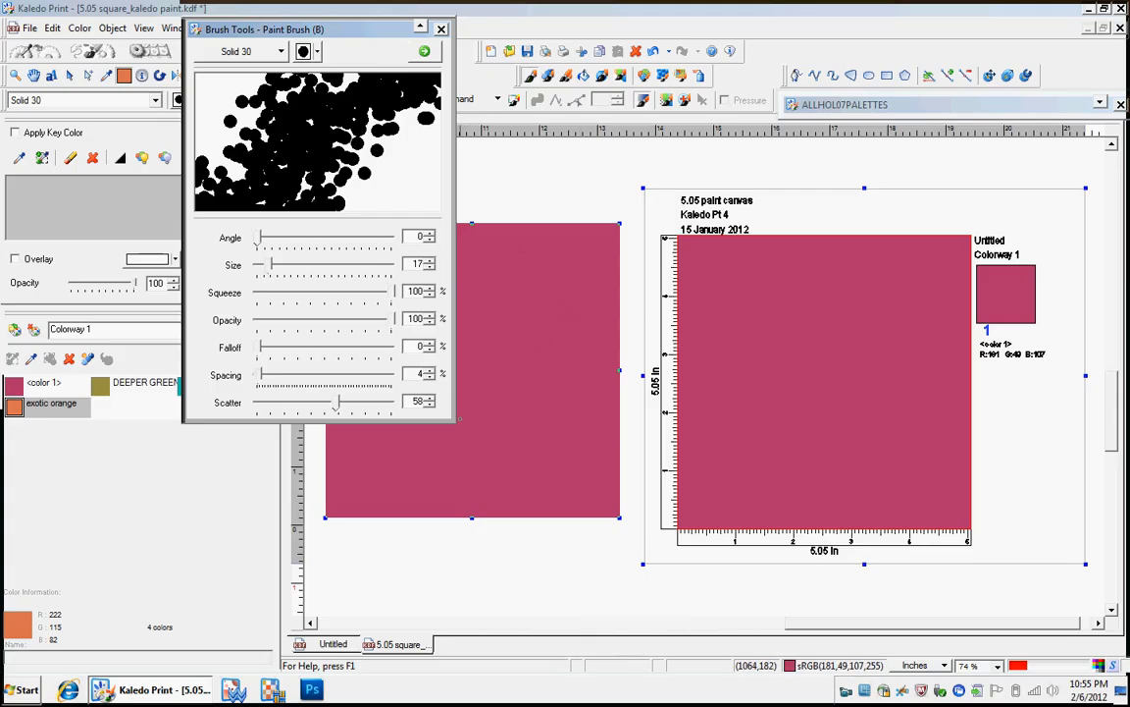
Collapse the brush settings and paint a looping scattered freehand stroke in exotic orange on the plain pink square.
left_click(420, 29)
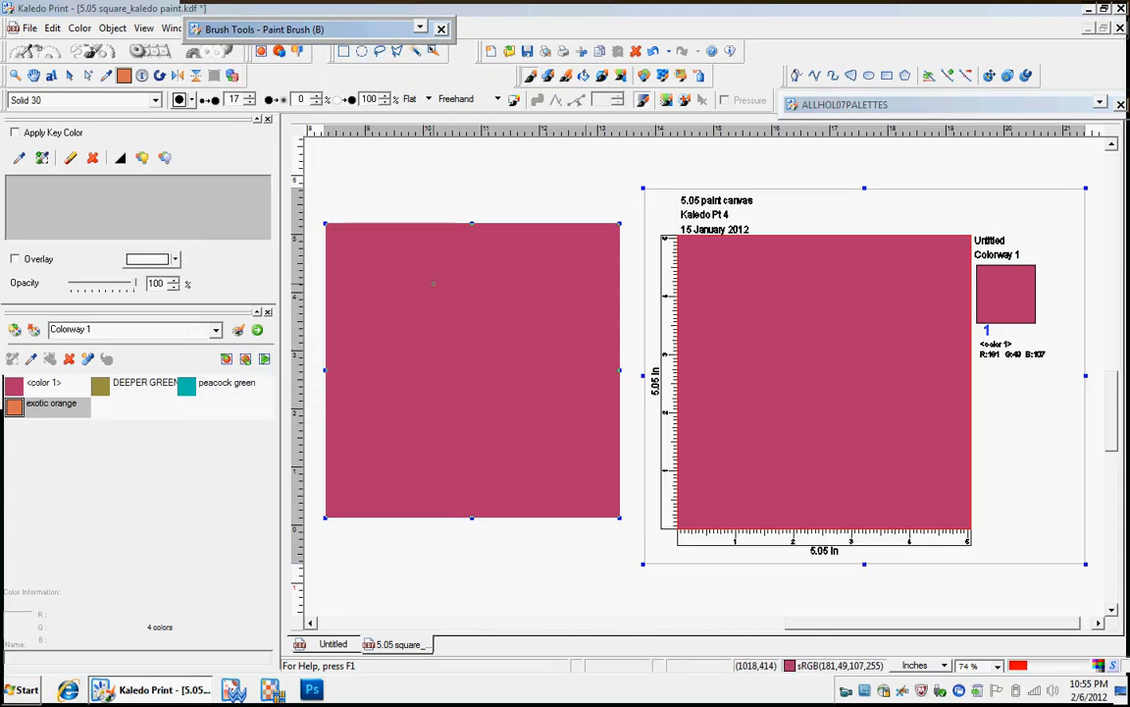
scroll(433, 284, "up", 1)
mouse_move(417, 260)
left_mouse_down()
mouse_move(559, 342)
mouse_move(541, 360)
mouse_move(481, 352)
mouse_move(455, 312)
mouse_move(430, 378)
mouse_move(585, 402)
mouse_move(609, 367)
mouse_move(579, 306)
mouse_move(484, 257)
mouse_move(456, 251)
mouse_move(384, 296)
mouse_move(420, 417)
mouse_move(511, 466)
mouse_move(567, 444)
mouse_move(597, 367)
mouse_move(637, 320)
mouse_move(721, 346)
mouse_move(721, 437)
left_mouse_up()
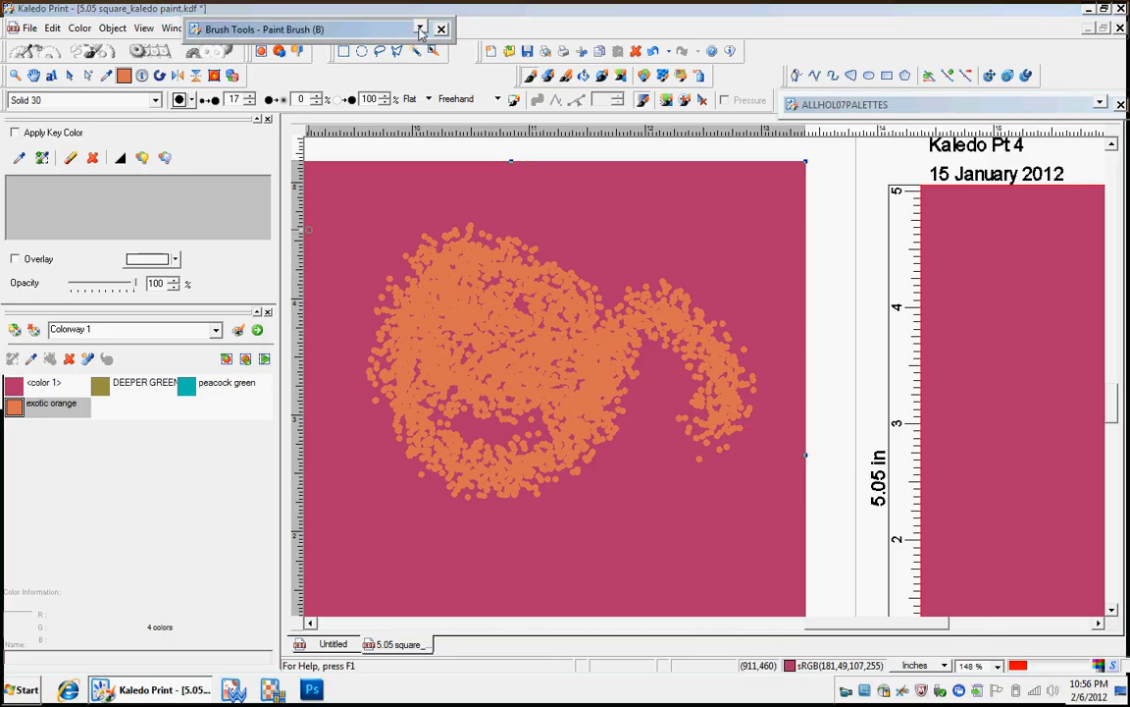
Save the modified paint brush as a new brush named SRTRASH.
left_click_drag(326, 30, 319, 101)
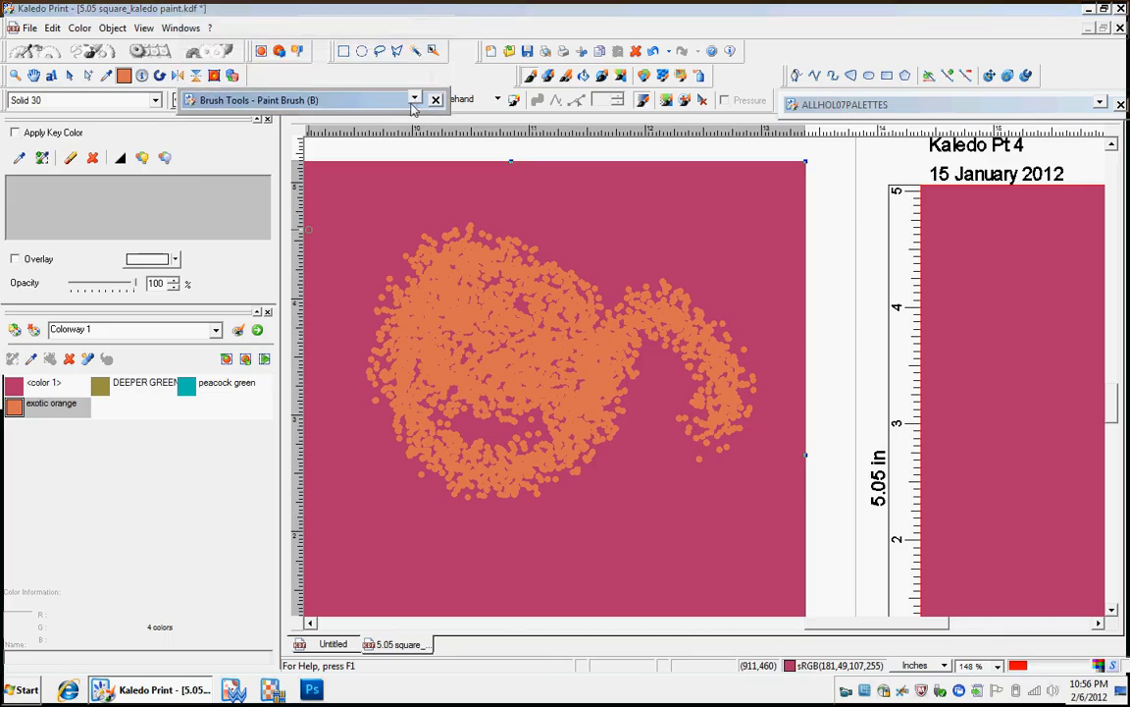
left_click(415, 100)
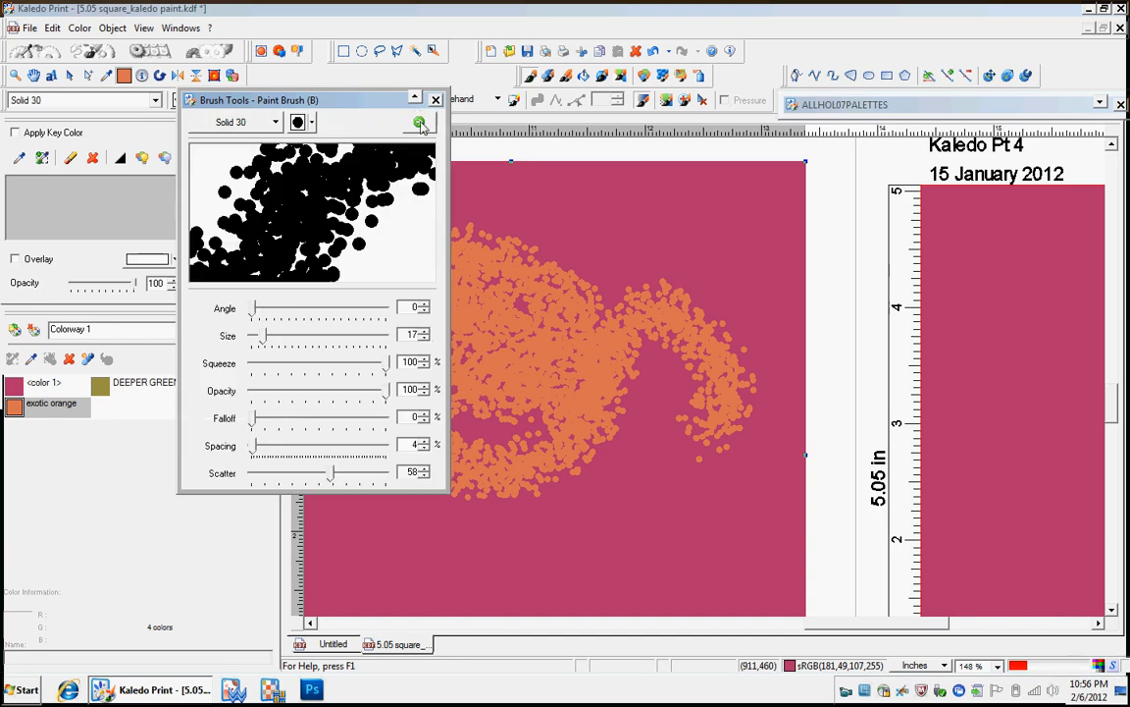
left_click(420, 122)
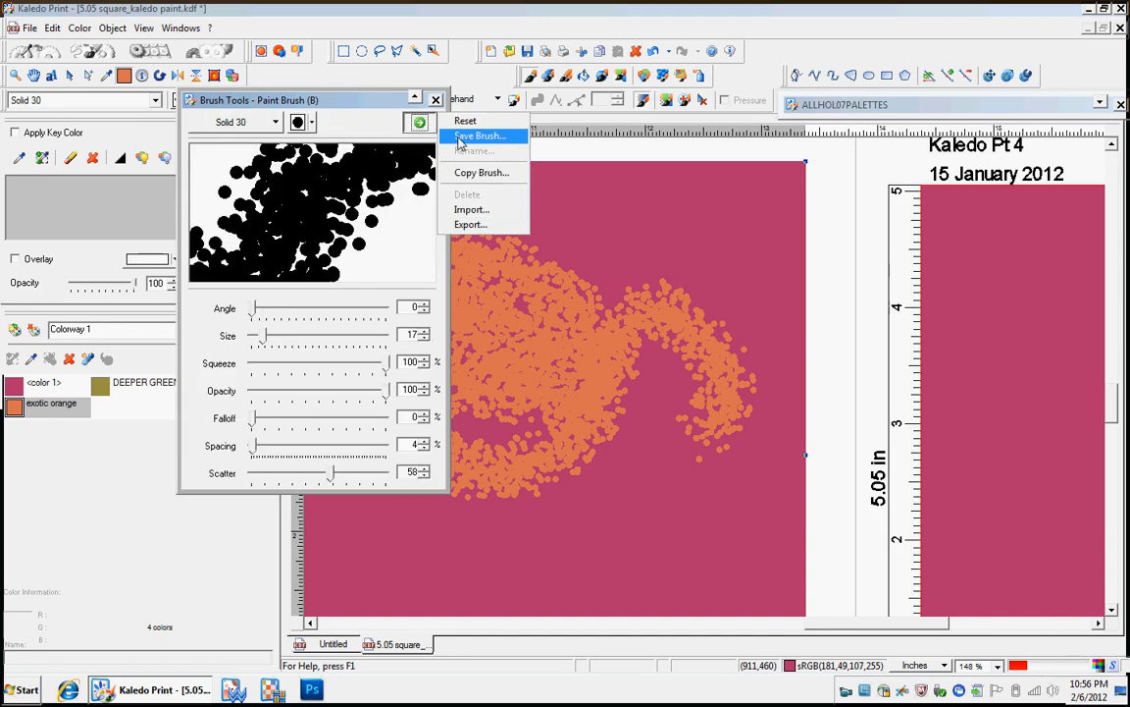
left_click(459, 142)
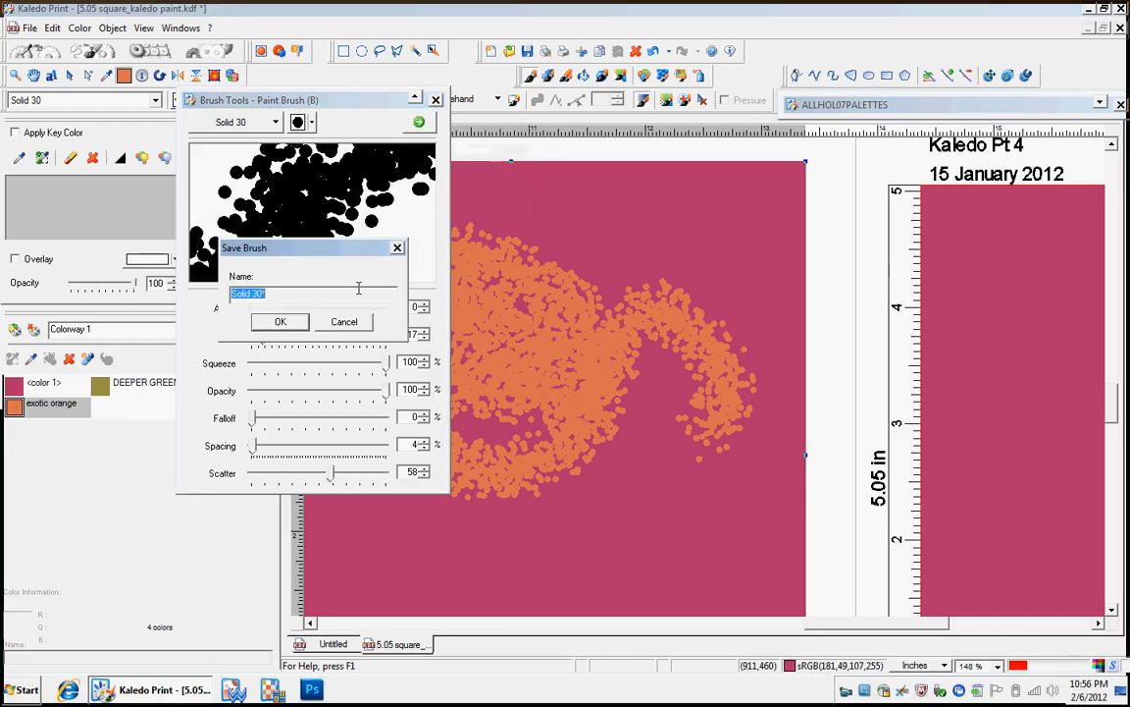
type("SRTRASH")
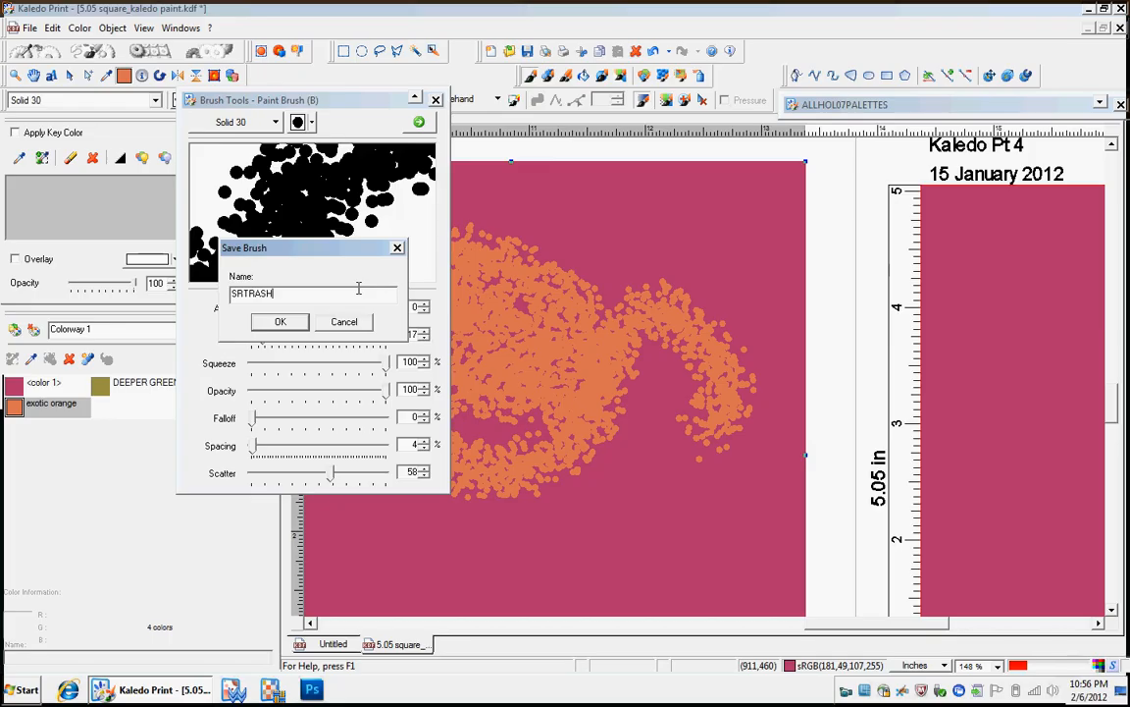
left_click(281, 321)
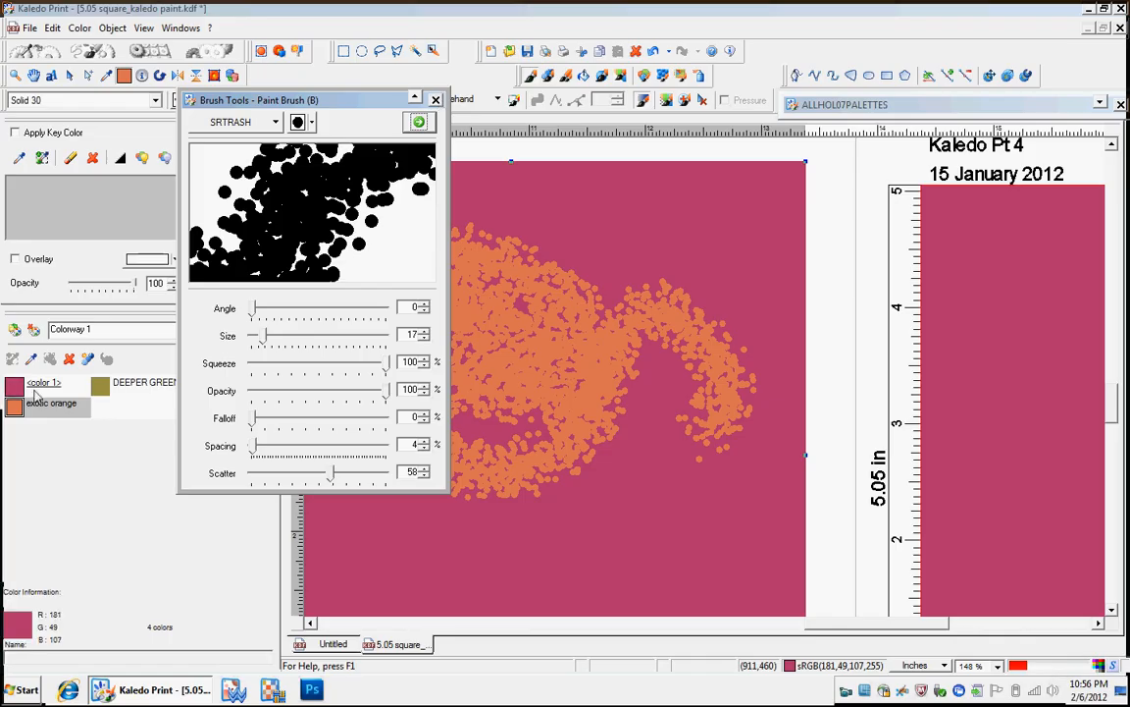
Paint broad scattered freehand strokes in peacock green across the lower and upper parts of the pink square with the SRTRASH brush.
left_click_drag(343, 99, 390, 46)
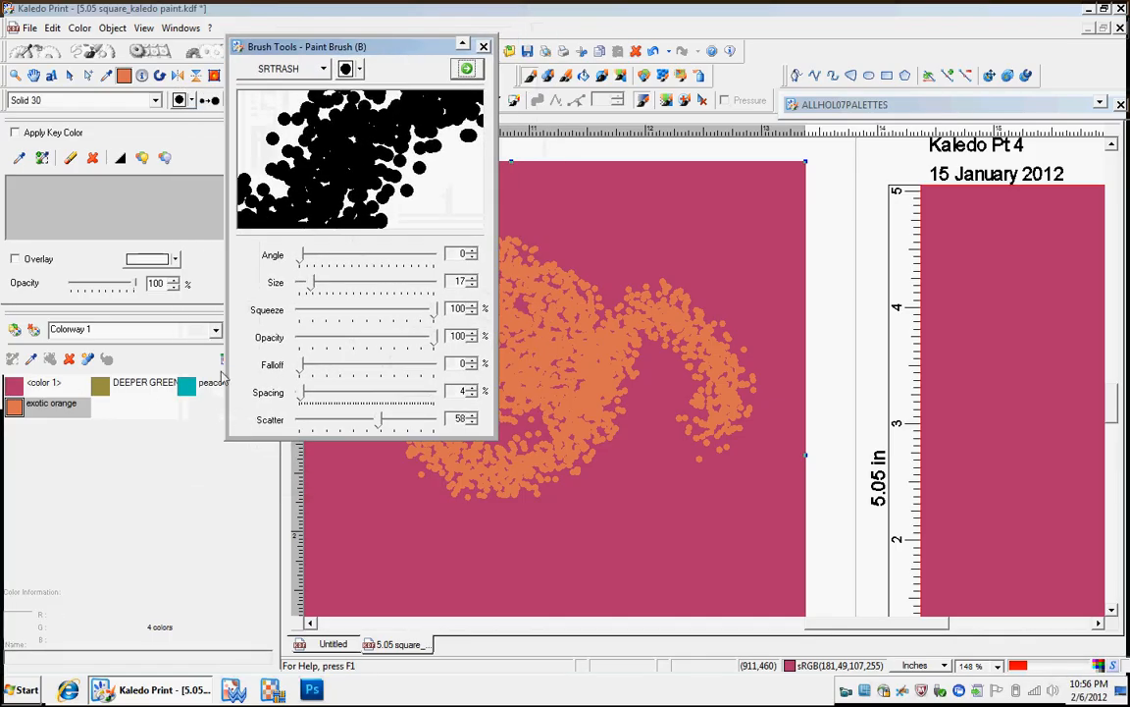
left_click(187, 386)
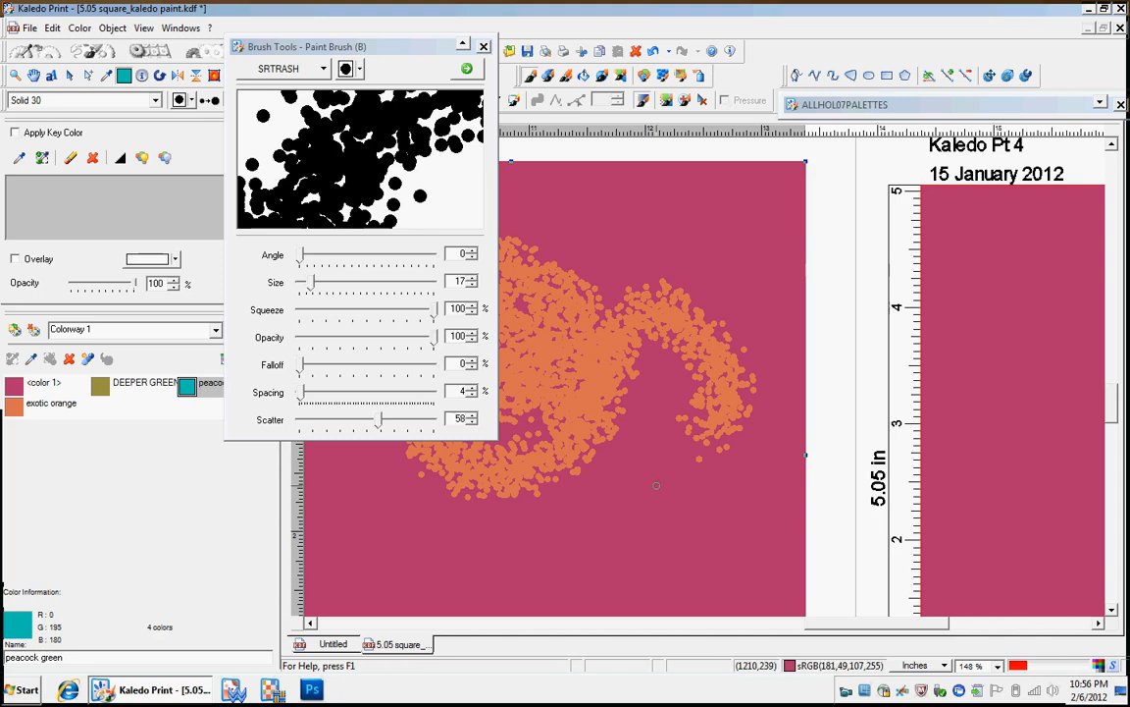
mouse_move(658, 493)
left_mouse_down()
mouse_move(599, 536)
mouse_move(654, 470)
mouse_move(637, 393)
mouse_move(645, 353)
mouse_move(673, 355)
mouse_move(659, 280)
mouse_move(603, 241)
left_mouse_up()
left_click_drag(598, 323, 606, 325)
mouse_move(441, 530)
left_mouse_down()
mouse_move(329, 461)
mouse_move(442, 408)
mouse_move(441, 491)
left_mouse_up()
mouse_move(465, 550)
left_mouse_down()
mouse_move(705, 577)
mouse_move(687, 329)
left_mouse_up()
mouse_move(620, 219)
left_mouse_down()
mouse_move(576, 219)
mouse_move(506, 271)
left_mouse_up()
Paint scattered DEEPER GREEN strokes over the orange and peacock areas, moving the brush settings off the artwork.
left_click(100, 385)
mouse_move(554, 402)
left_mouse_down()
mouse_move(650, 279)
mouse_move(501, 250)
mouse_move(525, 407)
left_mouse_up()
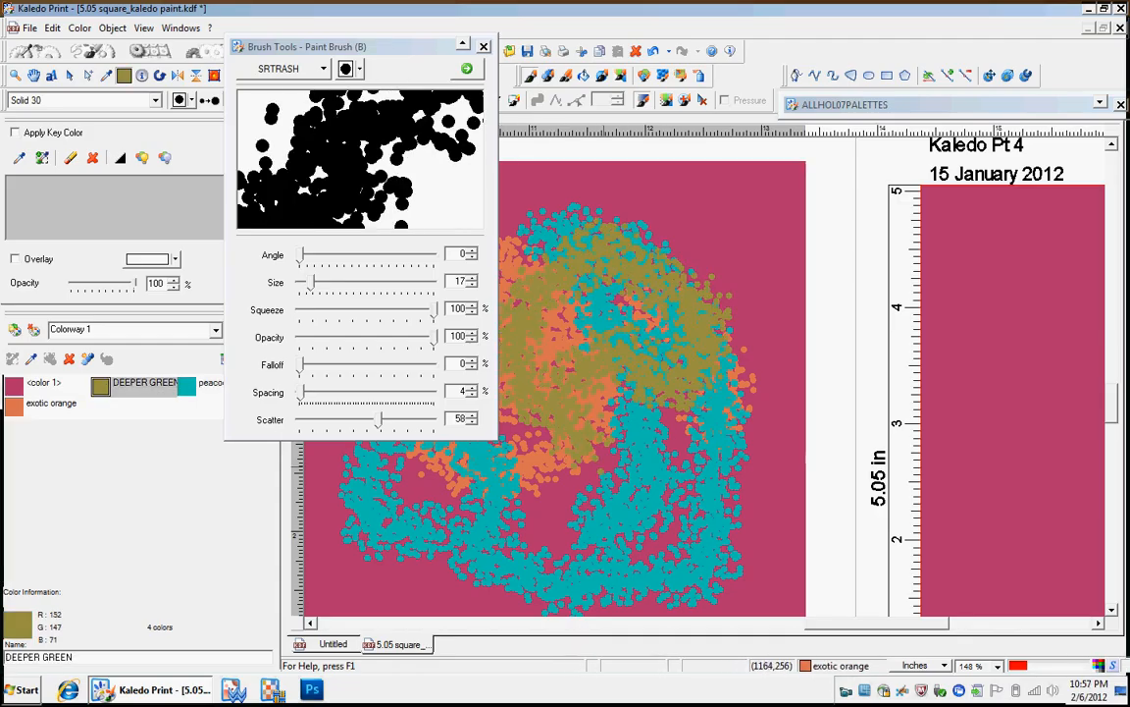
left_click_drag(357, 49, 157, 102)
mouse_move(378, 235)
left_mouse_down()
mouse_move(465, 251)
mouse_move(350, 285)
mouse_move(402, 240)
left_mouse_up()
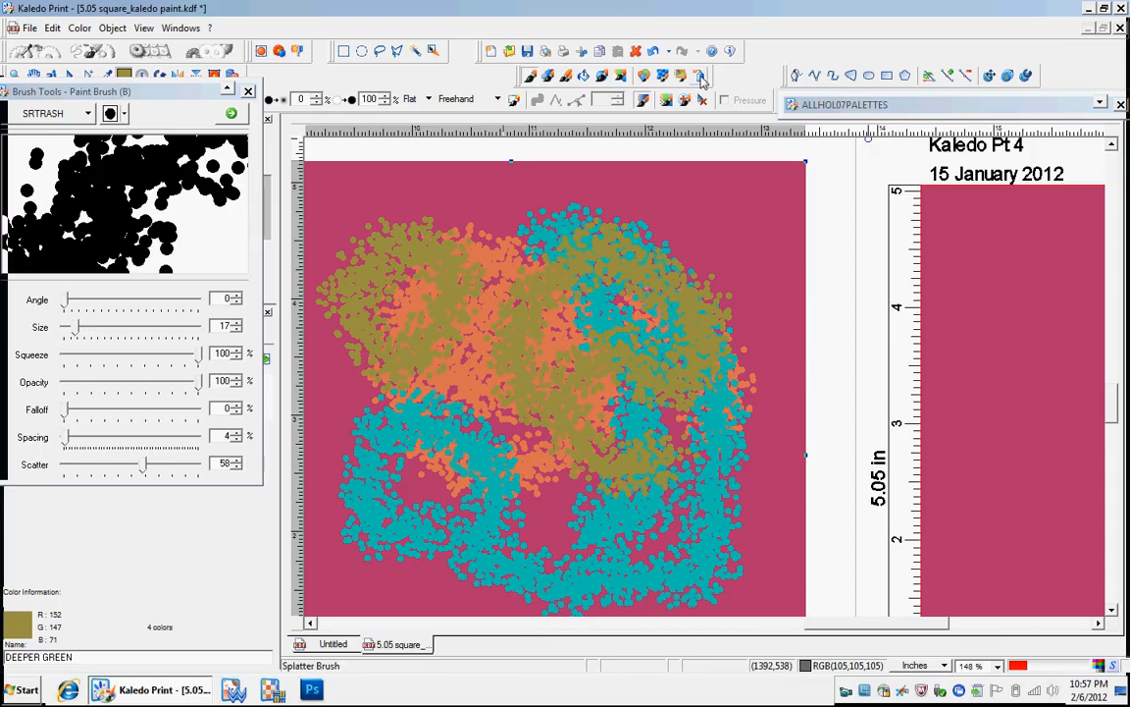
Switch to the Splatter Brush and set its dot sizes to the minimum and its dot opacities to 100.
left_click(700, 76)
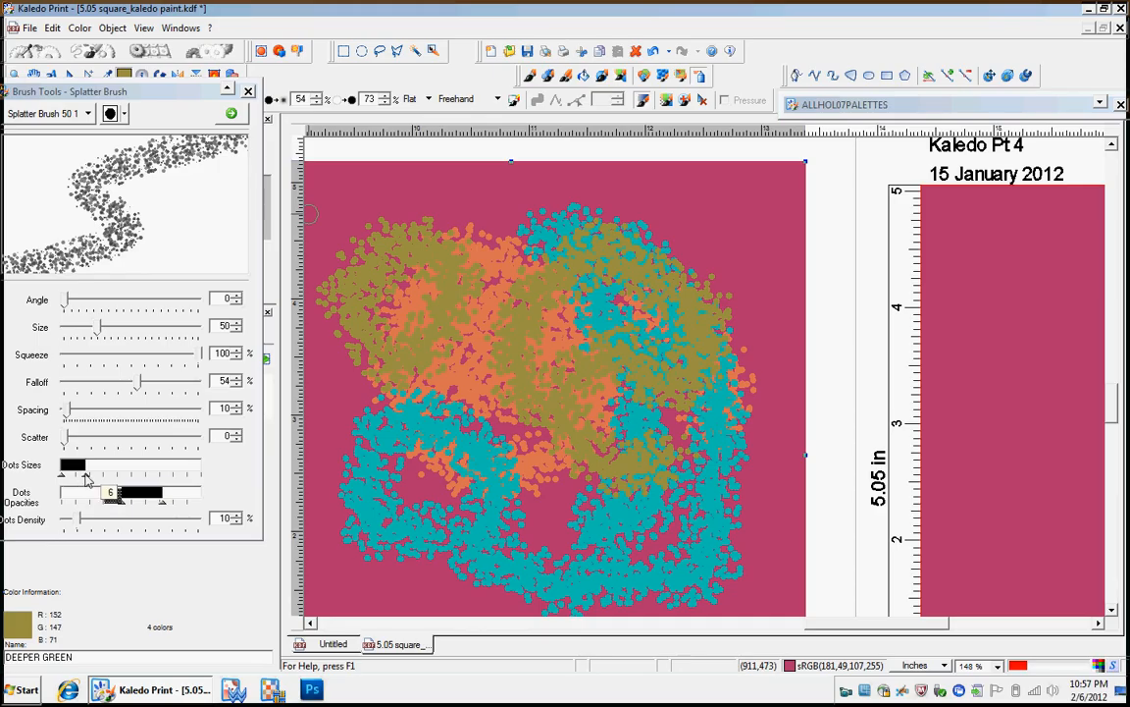
left_click(84, 476)
left_click_drag(85, 476, 60, 479)
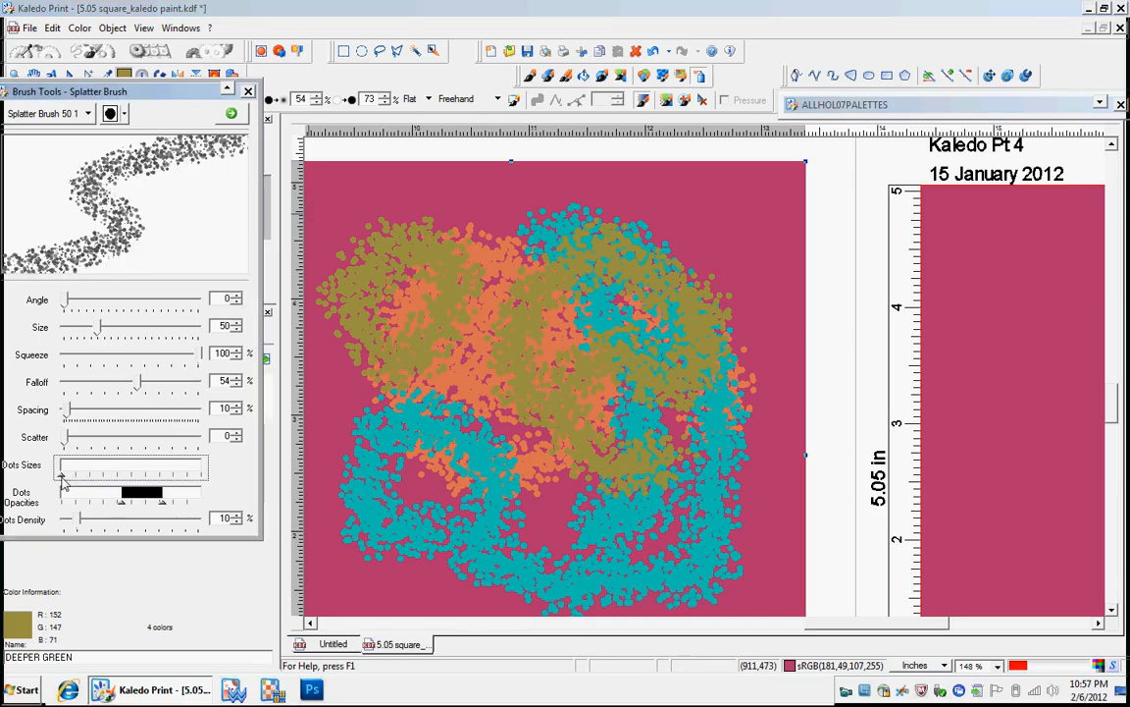
left_click(120, 503)
left_click(163, 503)
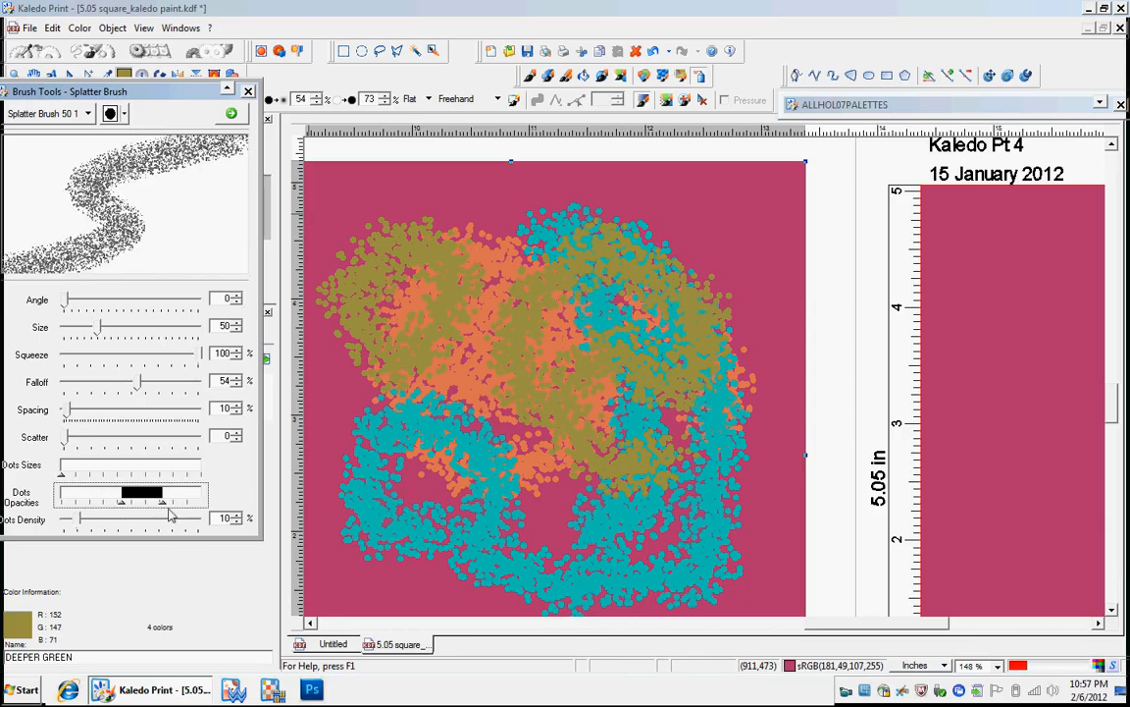
left_click_drag(164, 503, 204, 505)
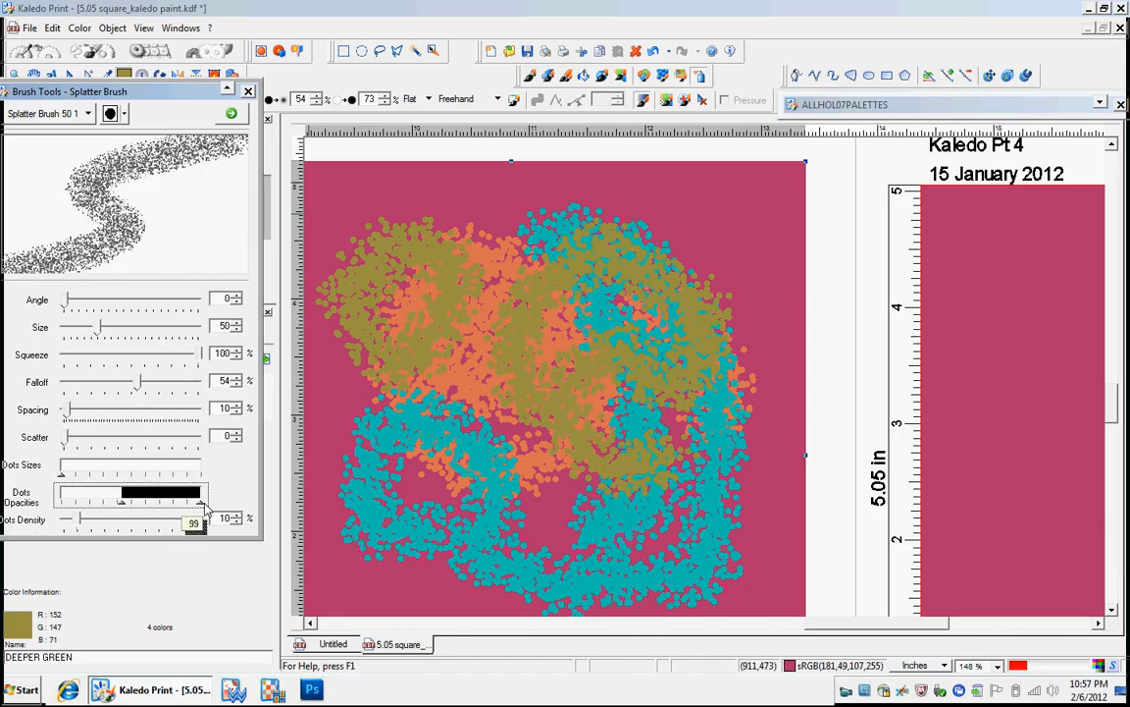
left_click_drag(122, 503, 203, 506)
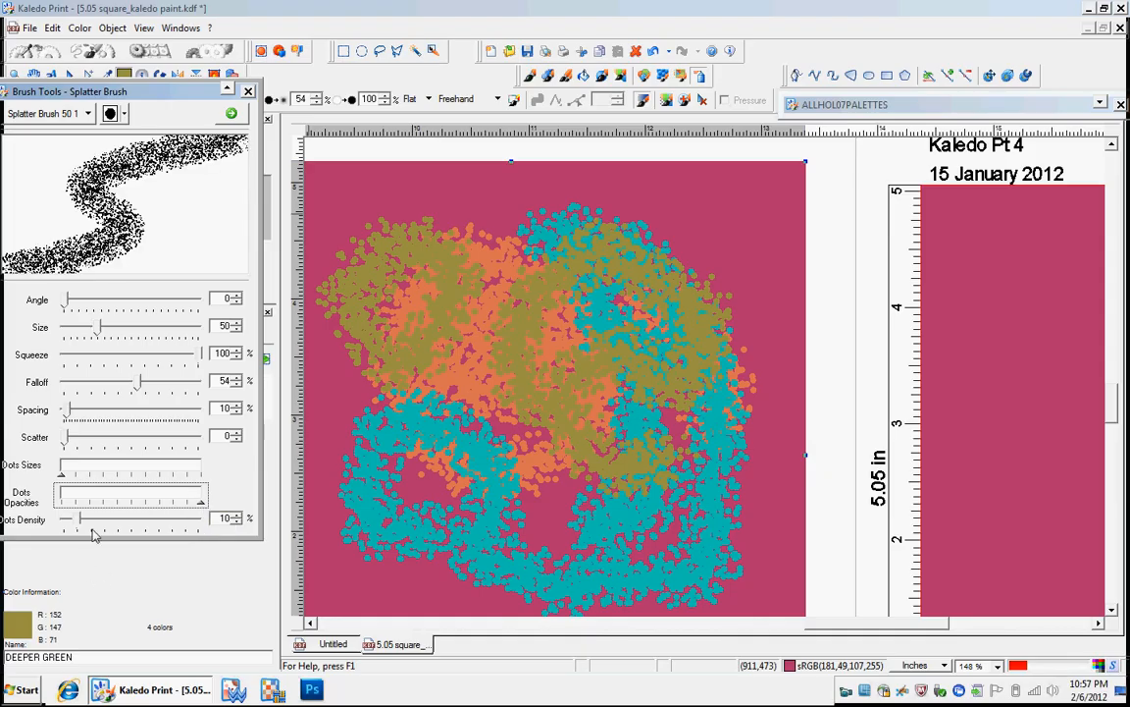
Set the splatter brush's dots density to 5%, scatter to 28 and falloff to 27%.
mouse_move(80, 523)
left_mouse_down()
mouse_move(115, 524)
mouse_move(69, 528)
left_mouse_up()
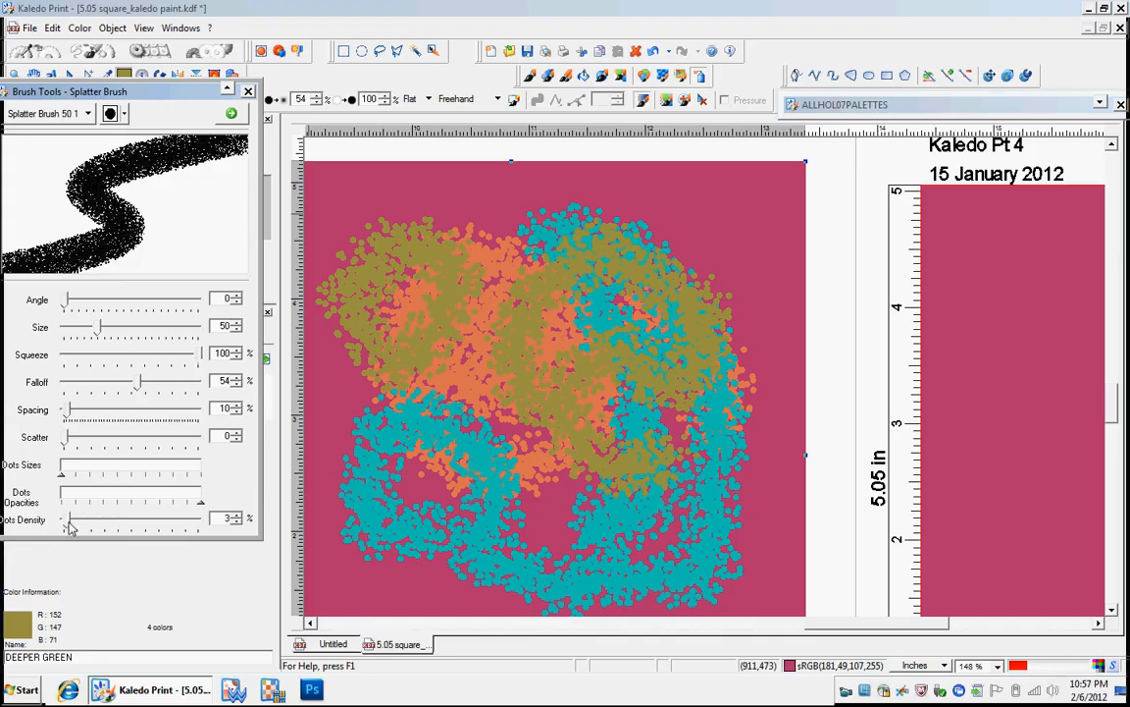
left_click_drag(68, 522, 71, 523)
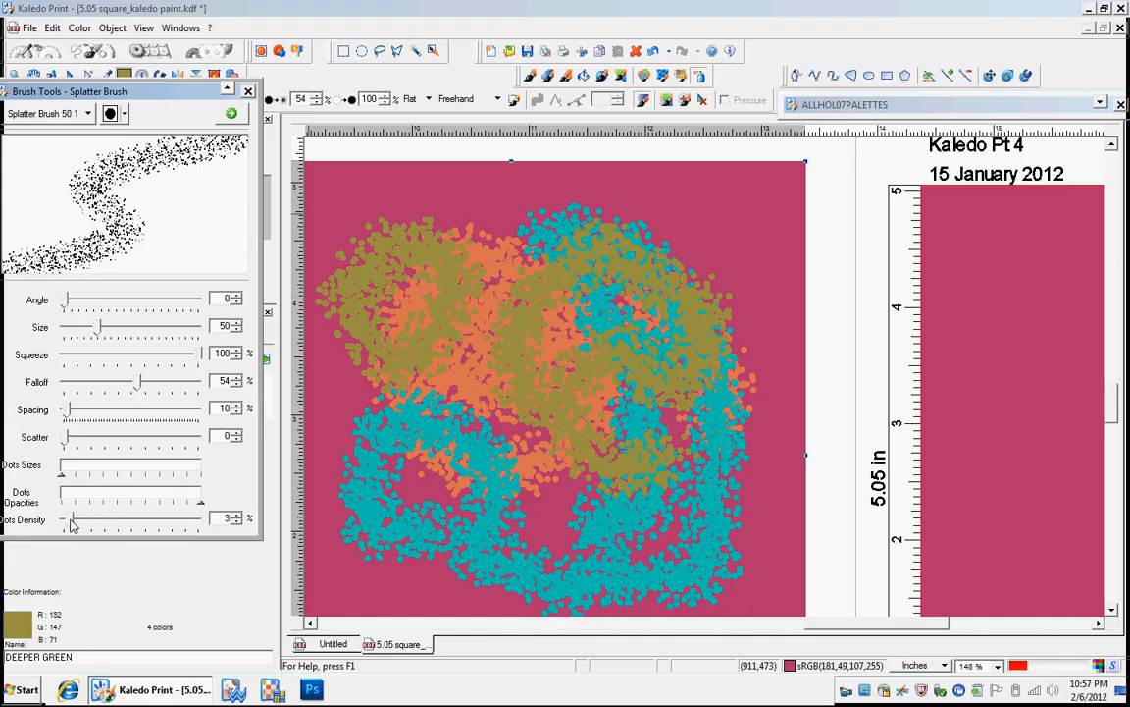
left_click_drag(66, 438, 89, 439)
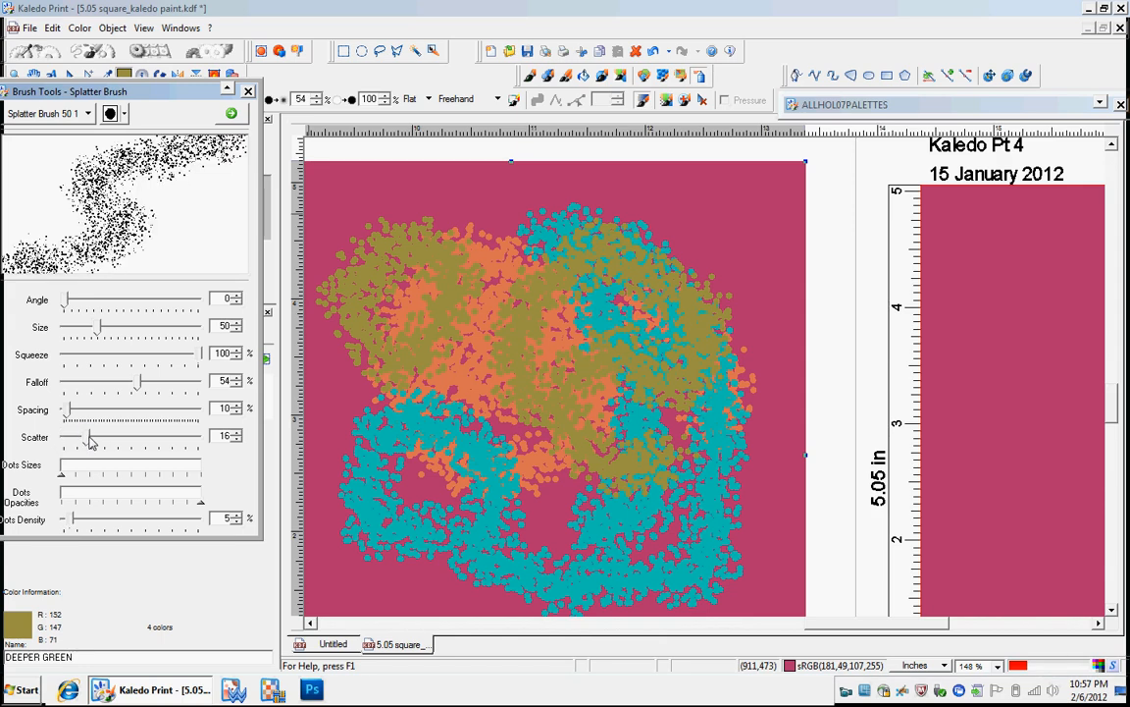
left_click_drag(86, 440, 102, 439)
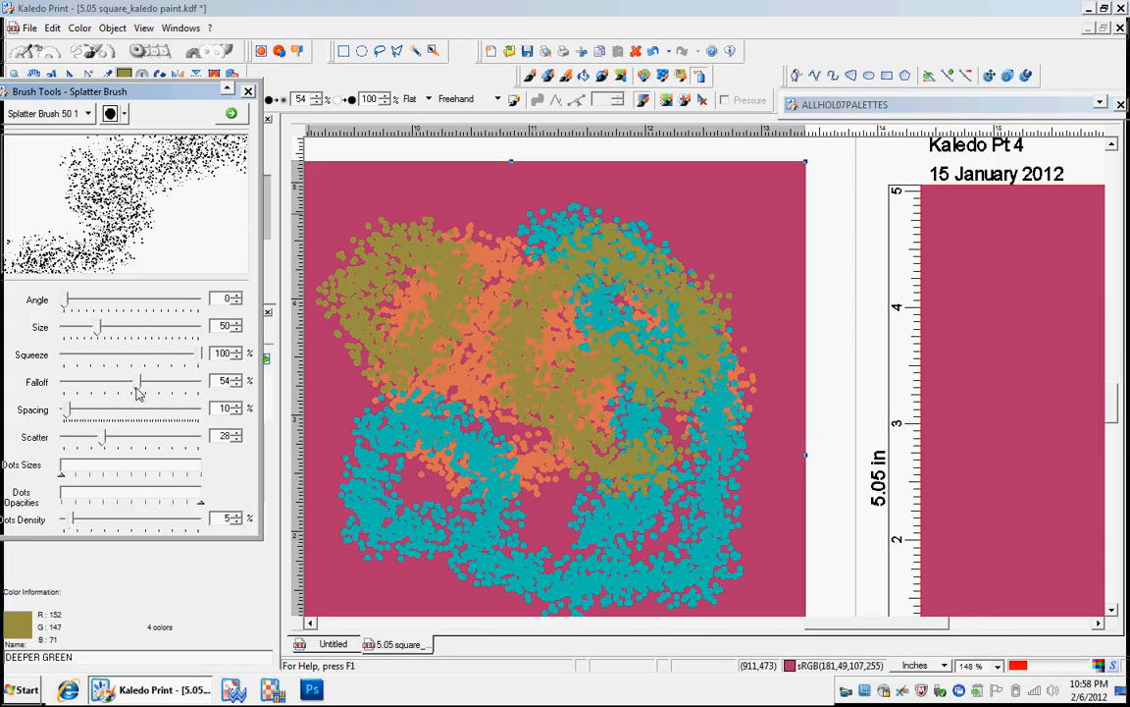
mouse_move(138, 388)
left_mouse_down()
mouse_move(167, 388)
mouse_move(102, 389)
left_mouse_up()
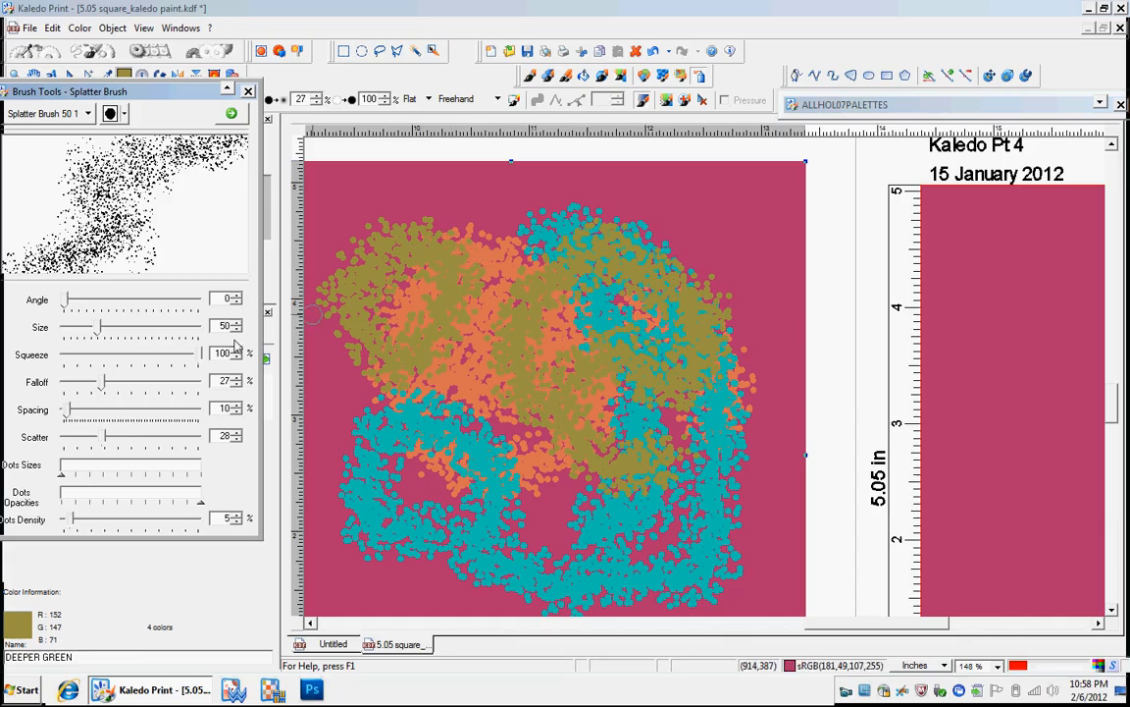
Add BISTRO GREEN 19-5408 from the ALLHOL07PALETTES palette to Colorway 1 and splatter a small patch with it over the orange area.
mouse_move(229, 91)
left_mouse_down()
mouse_move(805, 96)
mouse_move(800, 191)
mouse_move(1073, 161)
mouse_move(1105, 144)
left_mouse_up()
left_click(1101, 105)
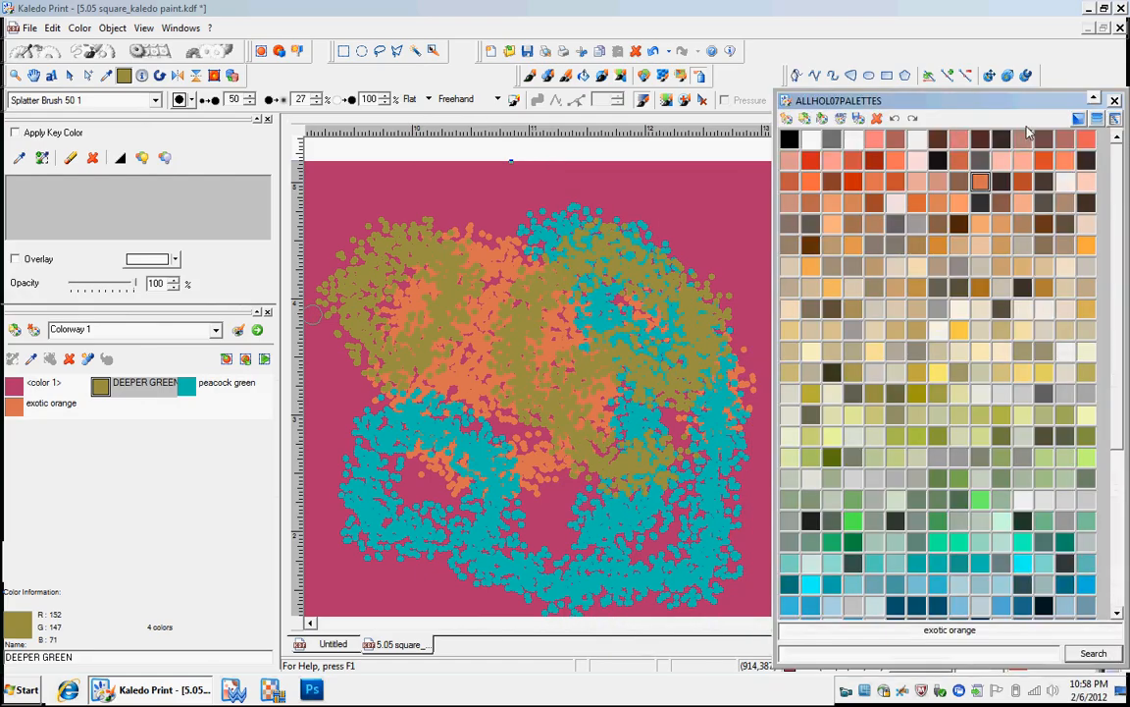
left_click(853, 562)
left_click_drag(179, 420, 179, 422)
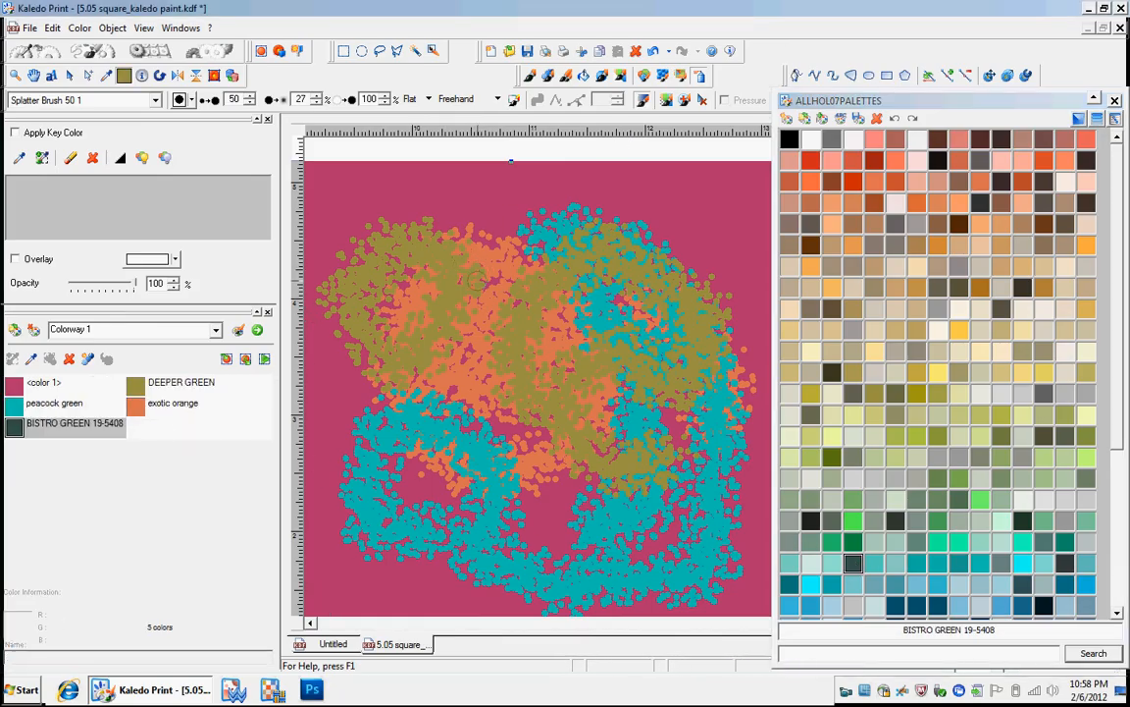
left_click(65, 425)
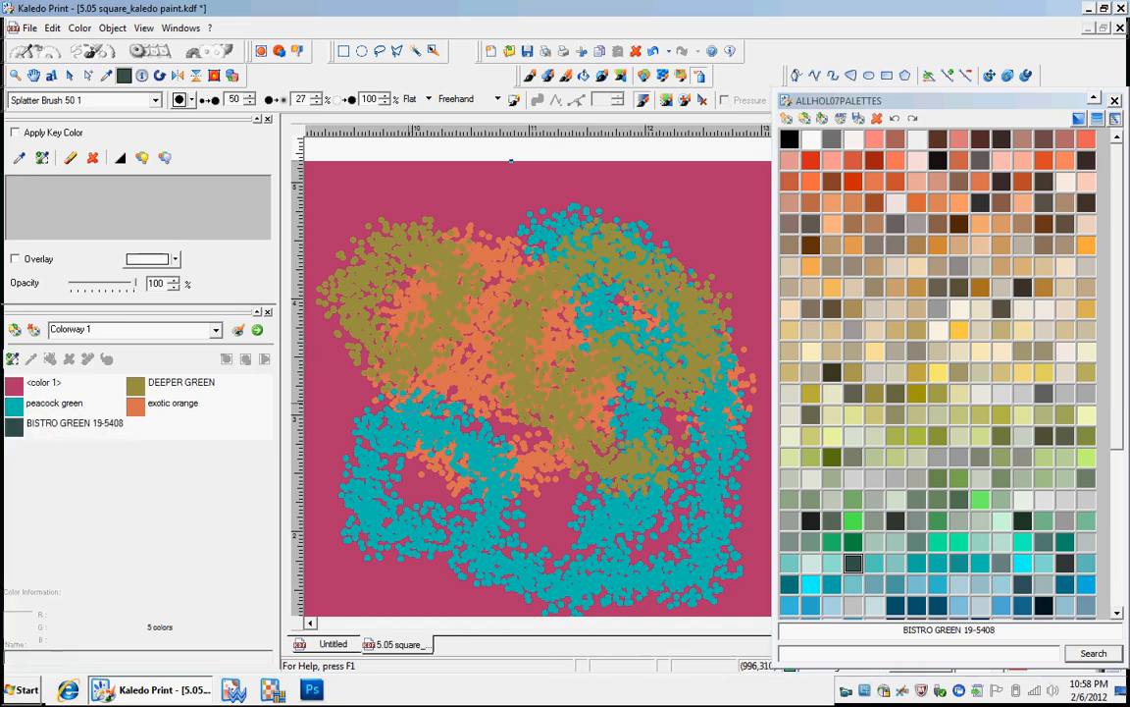
mouse_move(553, 339)
left_mouse_down()
mouse_move(470, 263)
mouse_move(448, 287)
mouse_move(485, 310)
mouse_move(515, 306)
mouse_move(487, 349)
mouse_move(477, 316)
mouse_move(498, 324)
mouse_move(488, 294)
mouse_move(463, 331)
left_mouse_up()
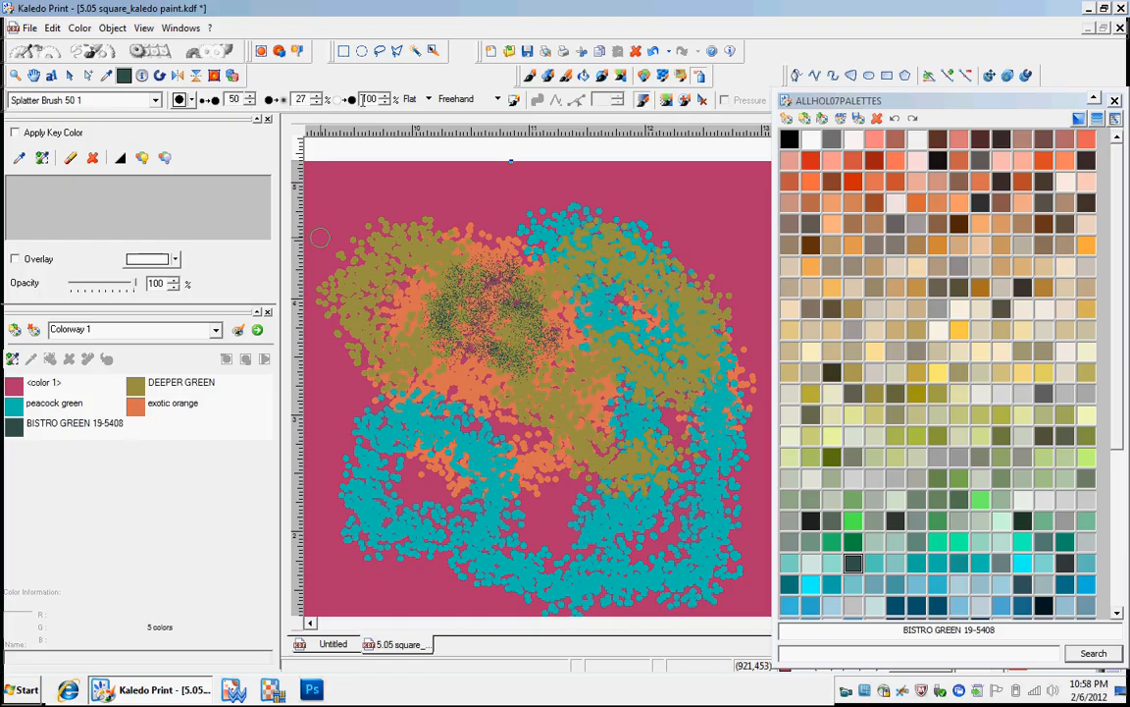
Set the splatter brush size to 100 and paint wide sweeping BISTRO GREEN strokes across the painted shapes.
left_click(426, 100)
left_click(424, 102)
left_click(241, 100)
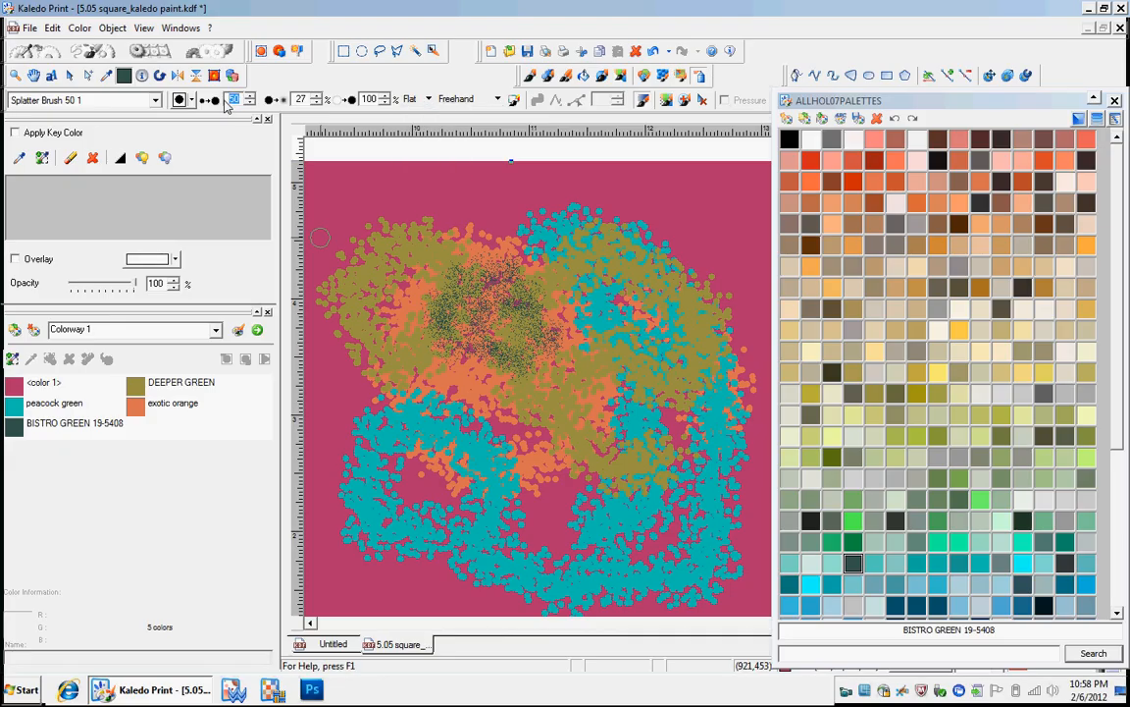
type("100")
mouse_move(400, 245)
left_mouse_down()
mouse_move(459, 259)
mouse_move(424, 243)
mouse_move(381, 272)
mouse_move(461, 338)
mouse_move(534, 298)
left_mouse_up()
mouse_move(671, 221)
left_mouse_down()
mouse_move(693, 229)
mouse_move(574, 199)
mouse_move(404, 208)
mouse_move(368, 432)
mouse_move(476, 444)
mouse_move(520, 333)
mouse_move(441, 476)
mouse_move(314, 368)
mouse_move(471, 495)
mouse_move(579, 270)
mouse_move(363, 324)
mouse_move(500, 333)
mouse_move(442, 382)
left_mouse_up()
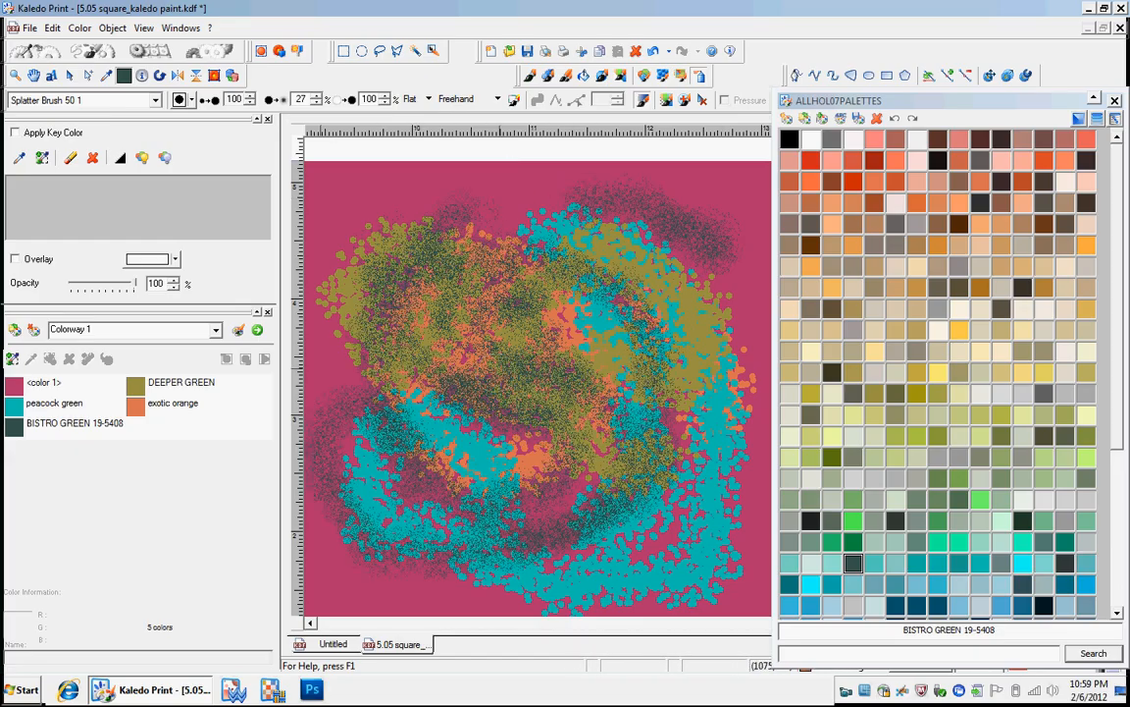